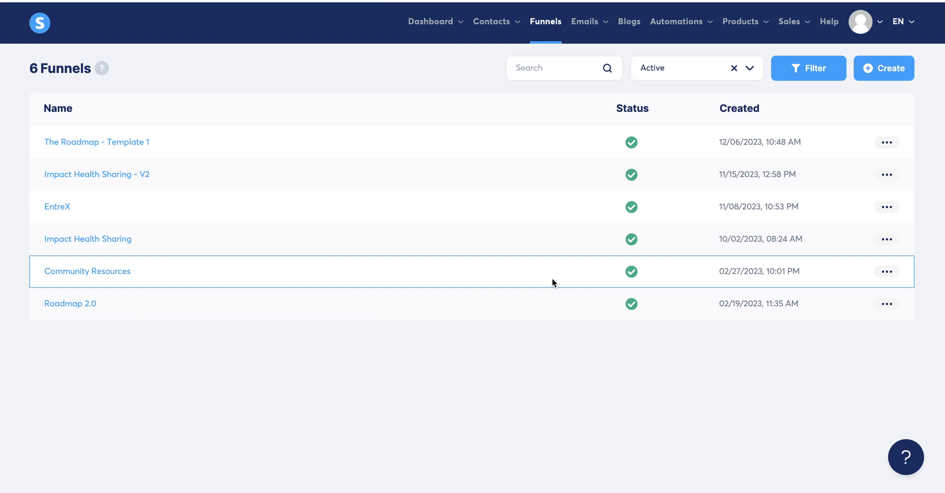
click(887, 172)
click(889, 146)
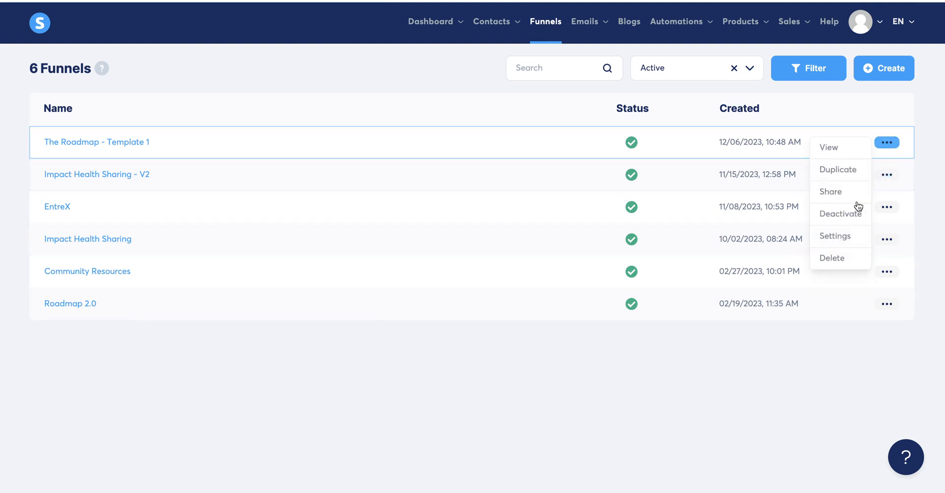
click(891, 141)
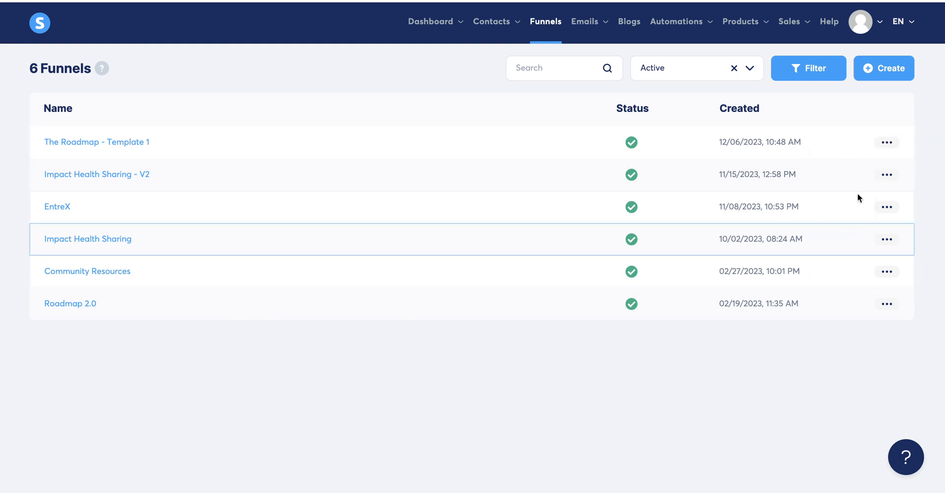
click(888, 143)
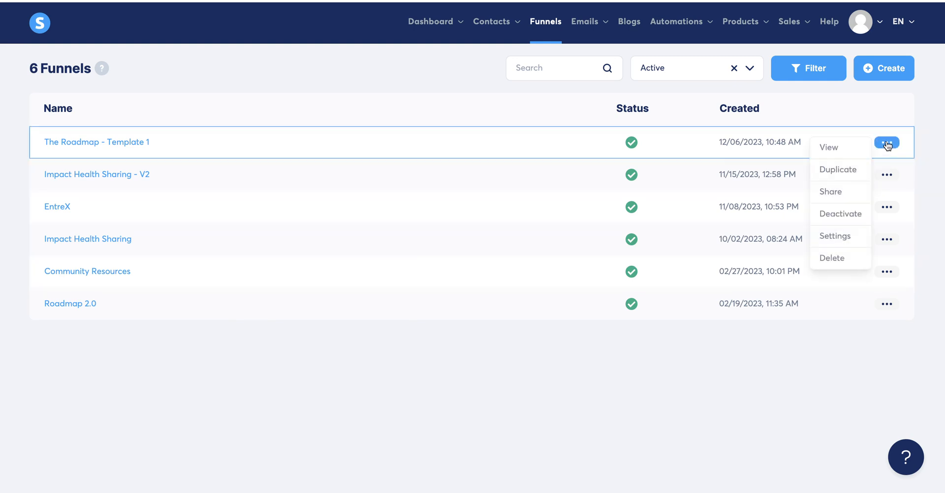
Create a custom-goal funnel named "Roadmap 3.0" on the pippins.systeme.io domain, with U.S. Dollar as currency
click(884, 72)
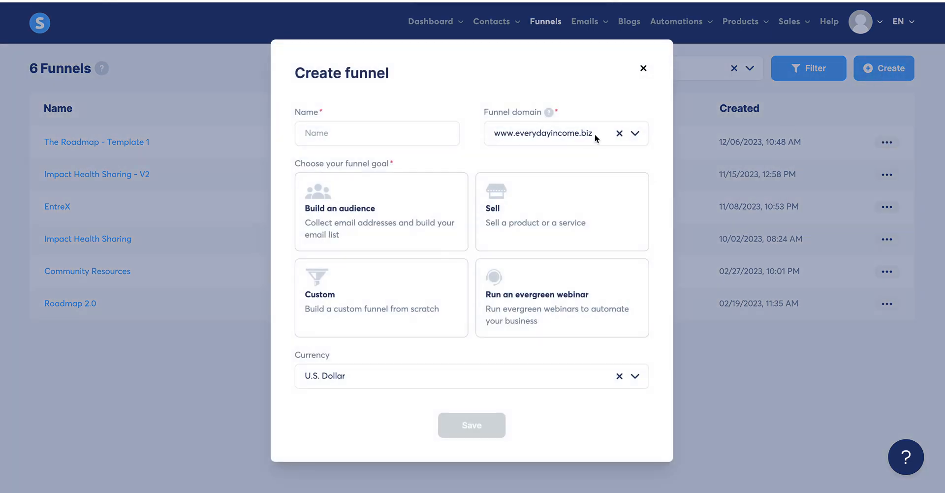
click(635, 135)
click(574, 207)
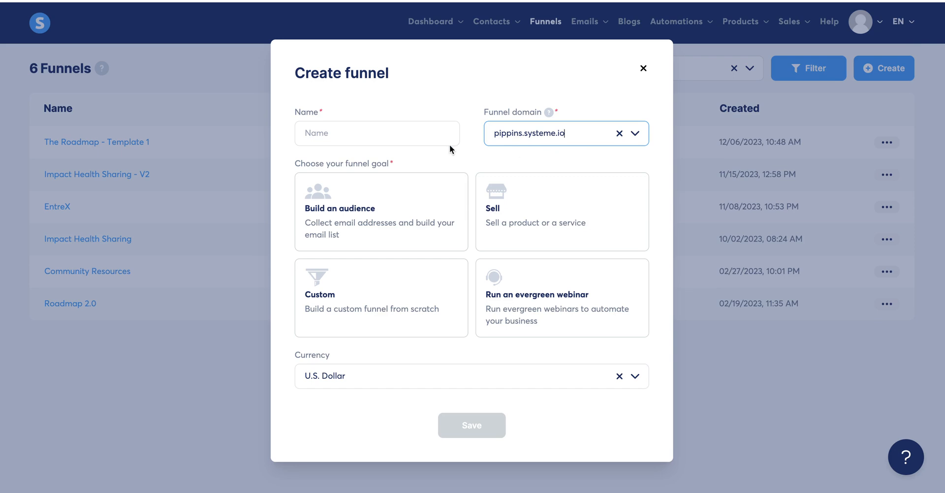
click(409, 130)
text(Roadmap 3.0)
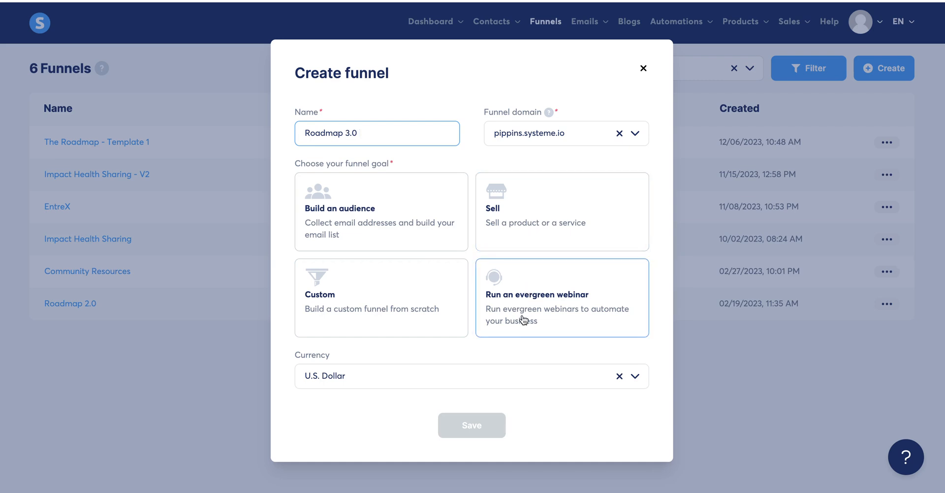
click(392, 311)
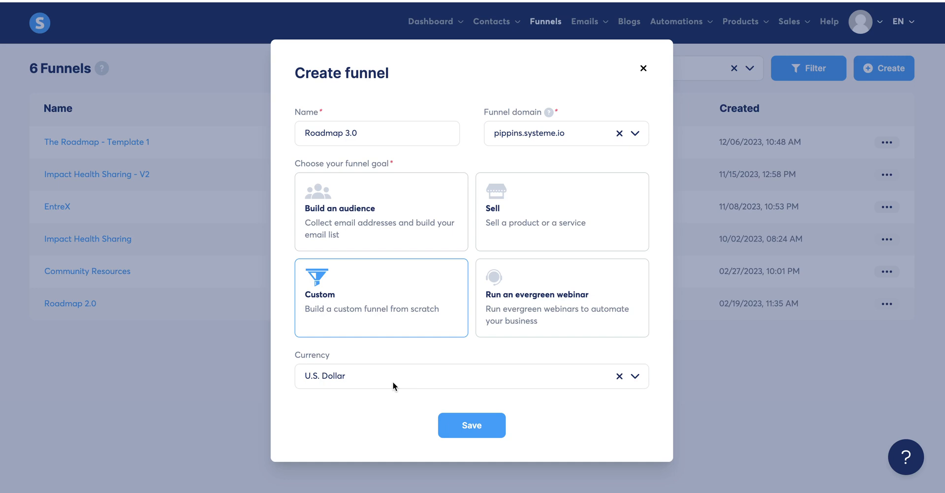
click(478, 219)
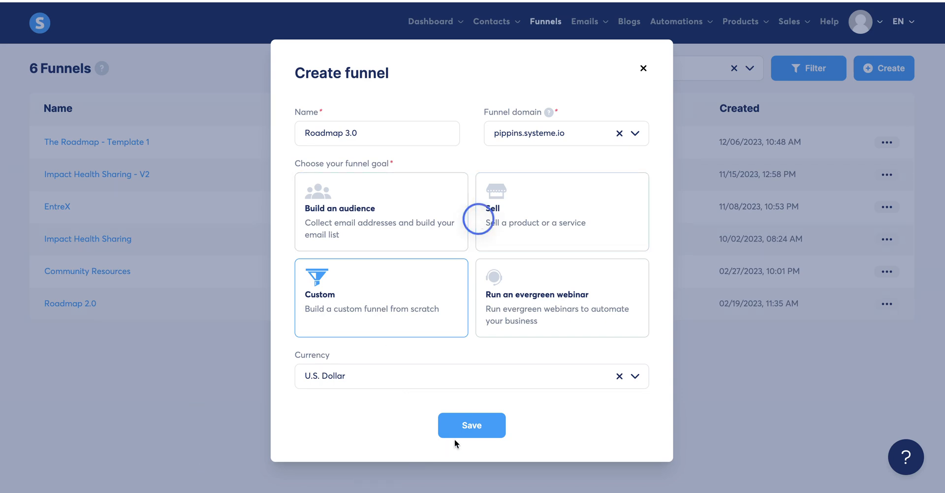
click(474, 428)
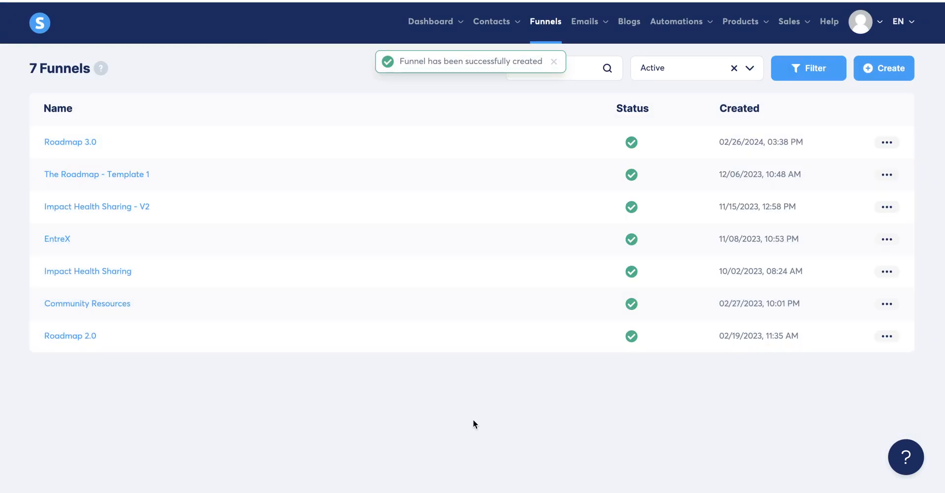
Open the Roadmap 3.0 funnel and add a step named "Squeeze Page" with the type Squeeze page
click(81, 143)
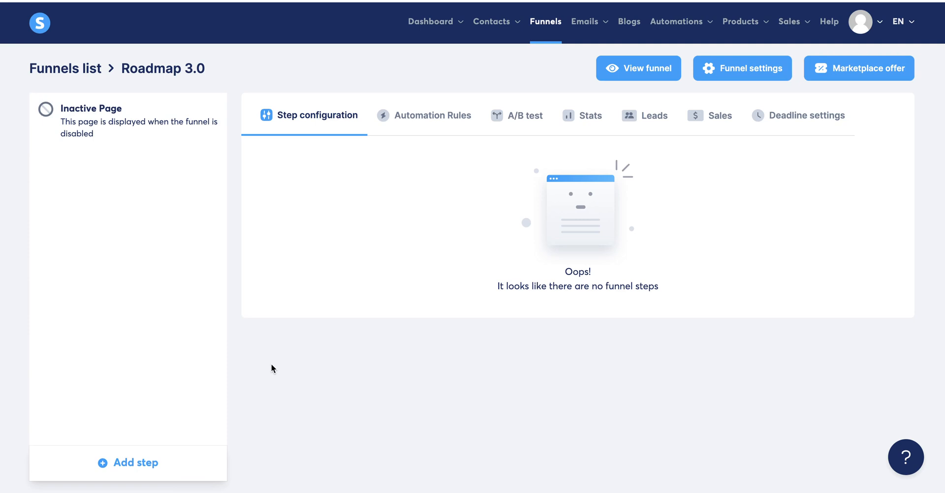
drag(185, 458, 86, 459)
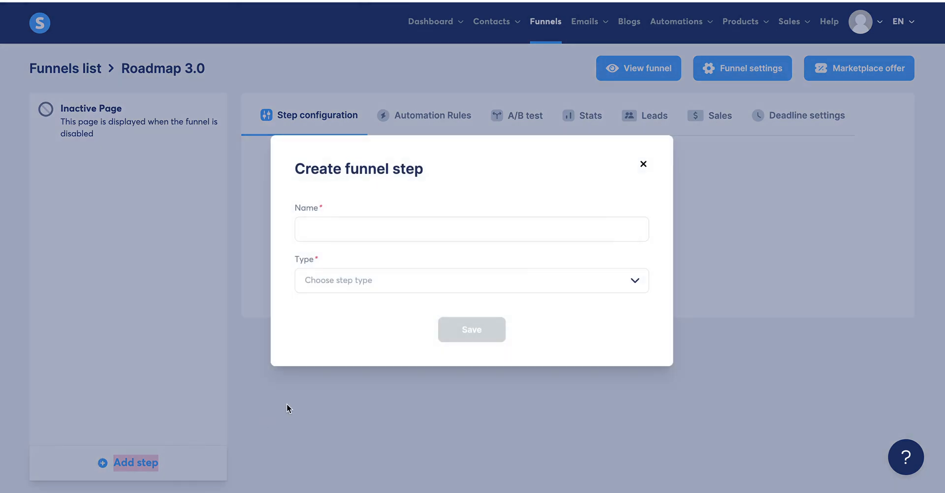
click(475, 229)
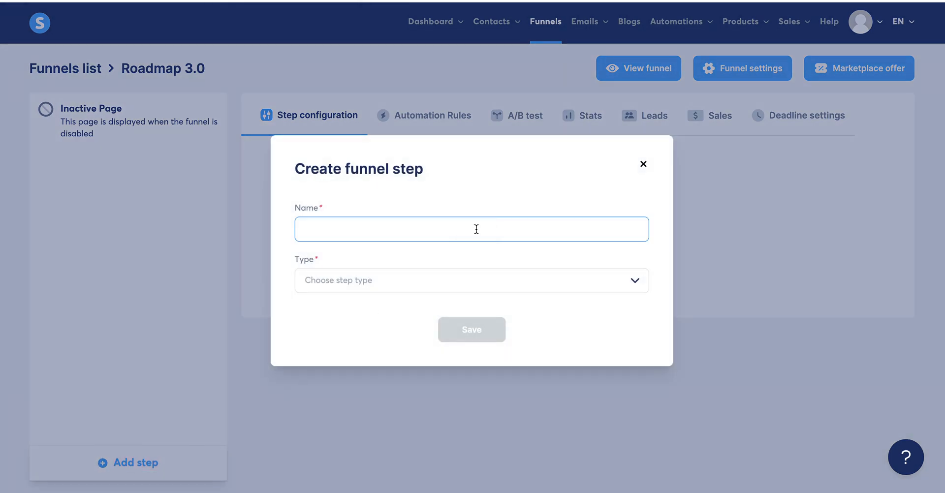
text(Squeeze Page)
click(513, 287)
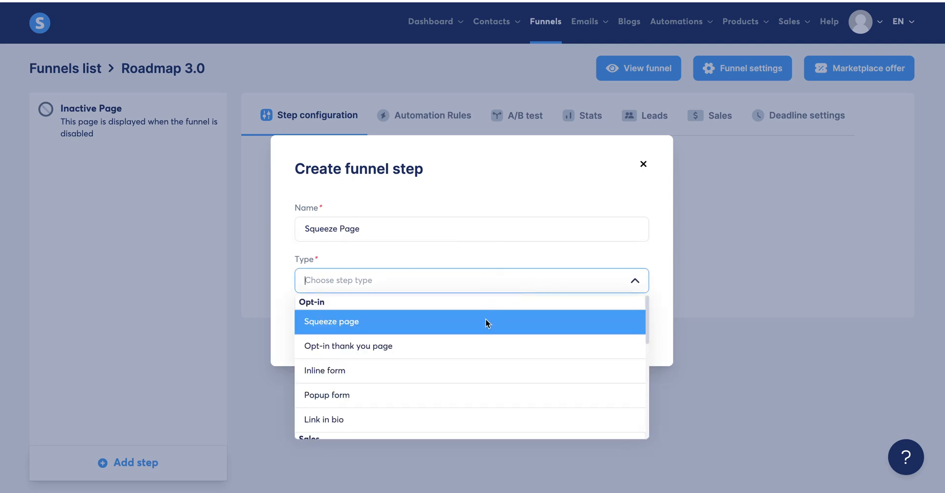
click(486, 321)
click(479, 333)
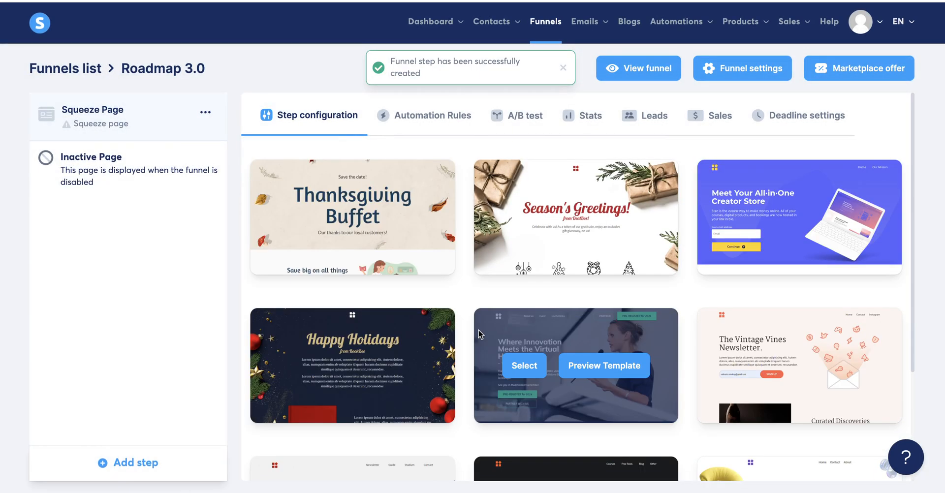
Browse the squeeze page templates and apply the "Receive One Hour of Video Training to Create a Profitable Blog" template
scroll(547, 354, down, 3)
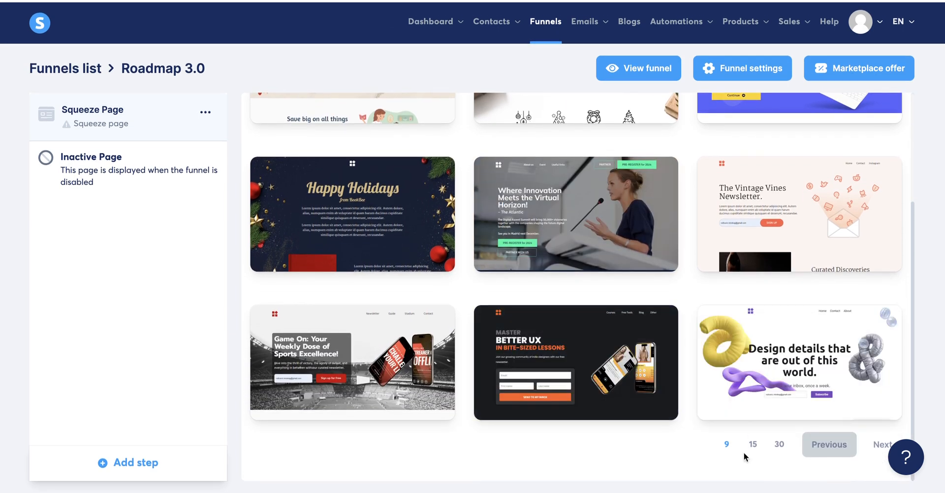
click(754, 444)
scroll(621, 416, down, 6)
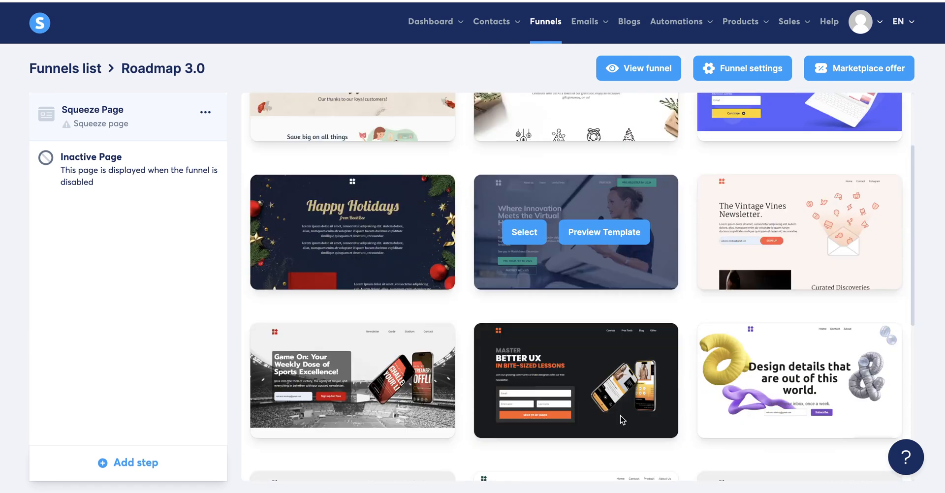
scroll(620, 415, down, 3)
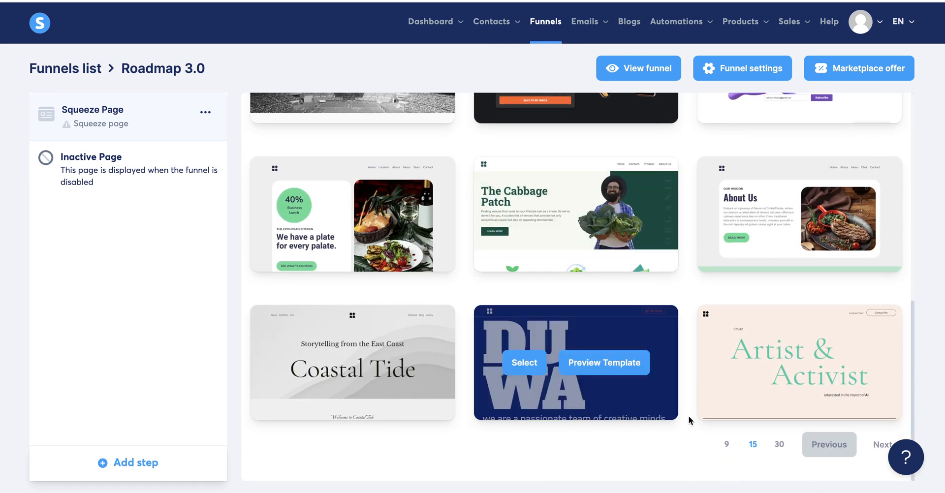
scroll(682, 290, down, 8)
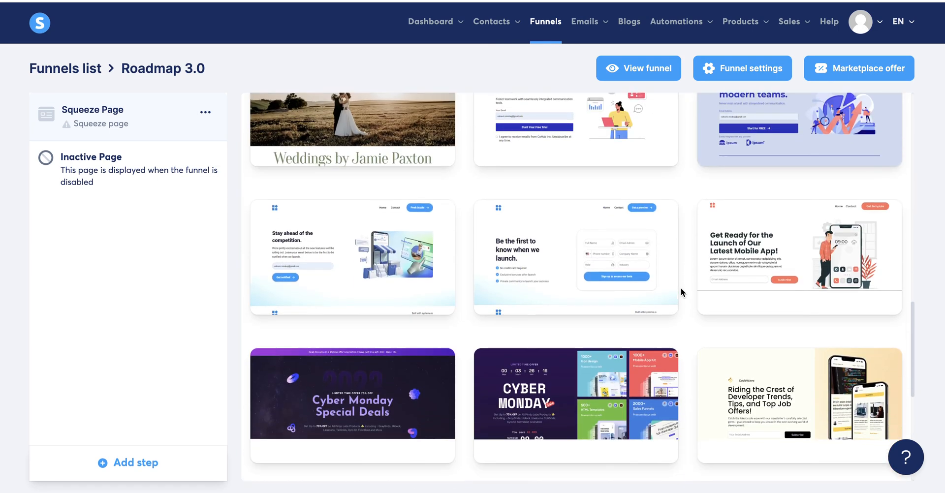
scroll(681, 292, down, 5)
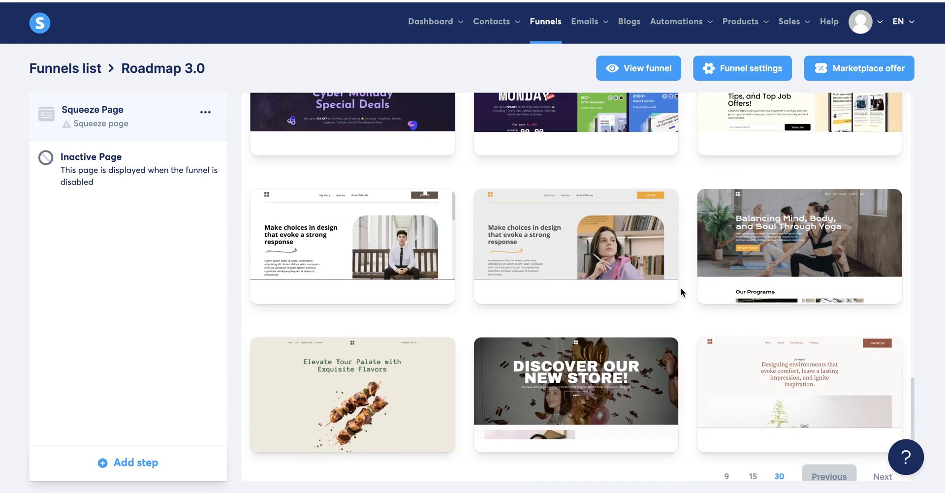
scroll(681, 291, down, 1)
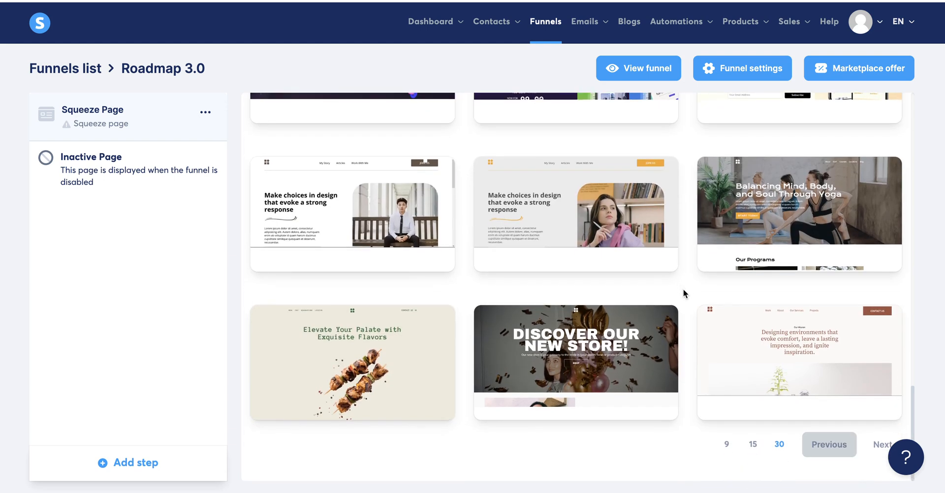
click(878, 444)
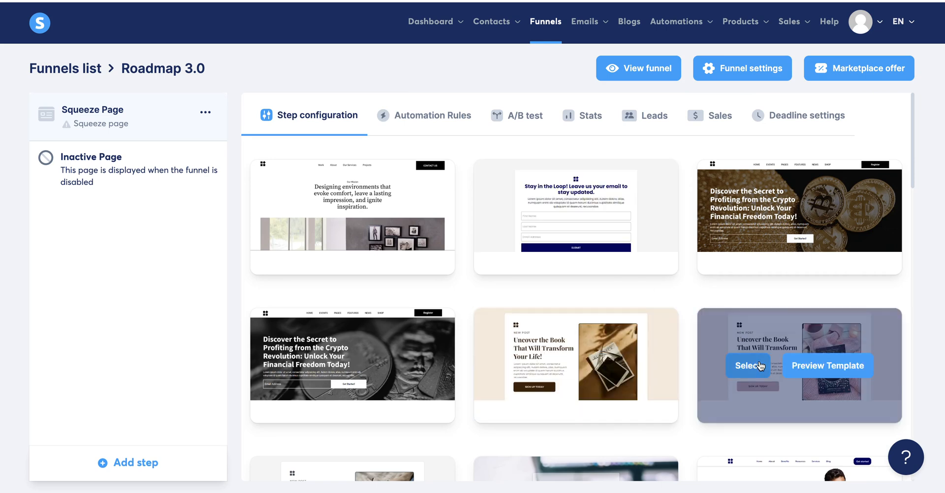
scroll(531, 433, down, 3)
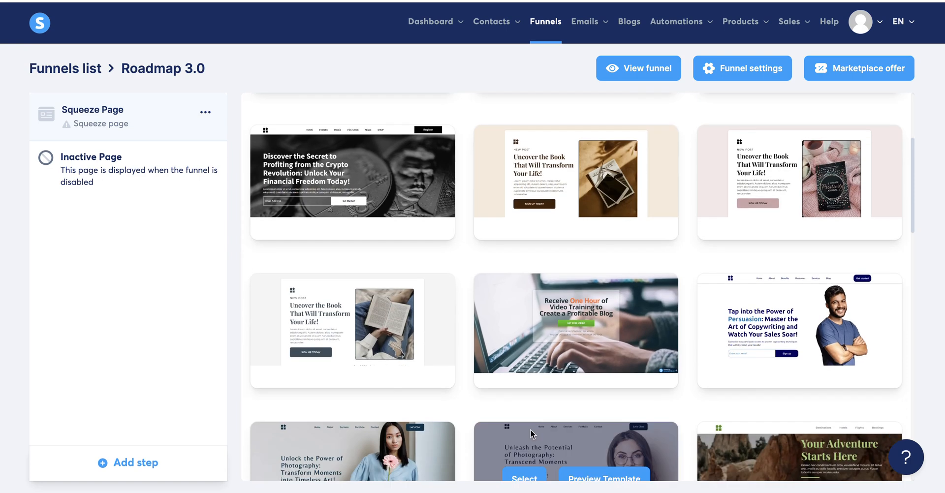
scroll(530, 433, down, 2)
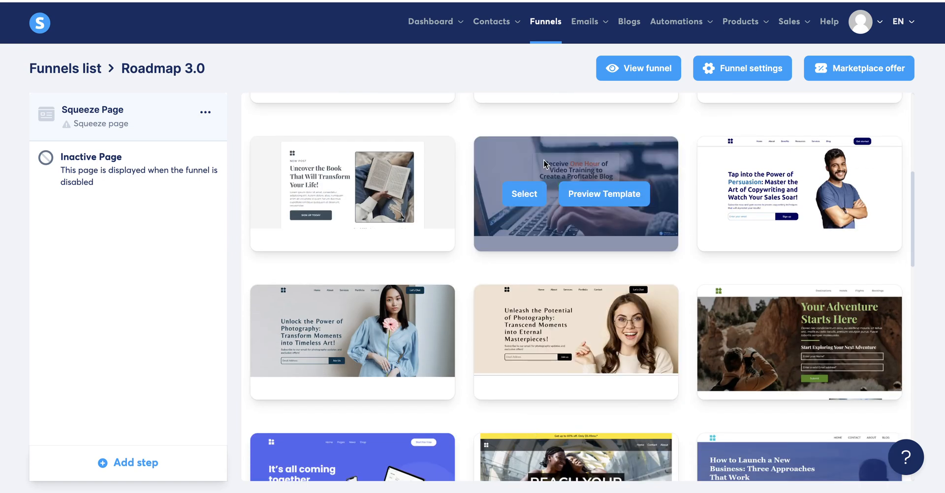
click(526, 193)
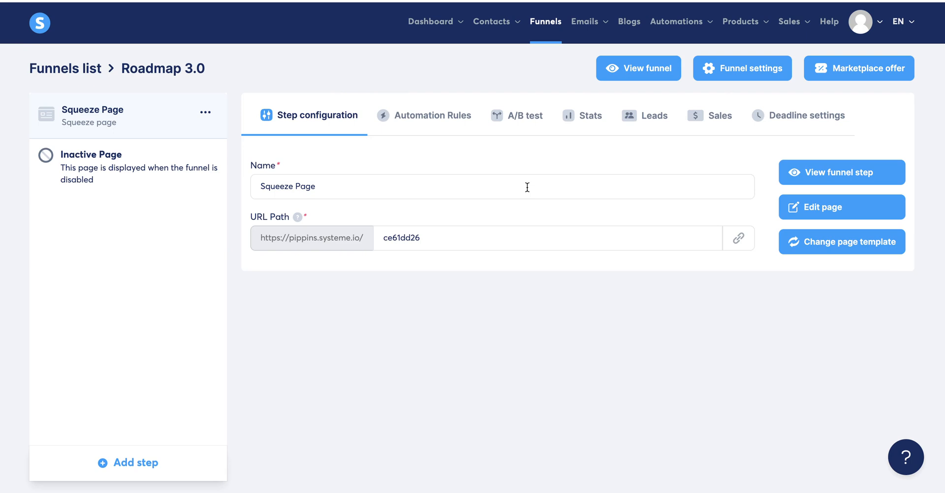
Change the squeeze page's template to the brown "Uncover the Book That Will Transform Your Life!" design
click(826, 245)
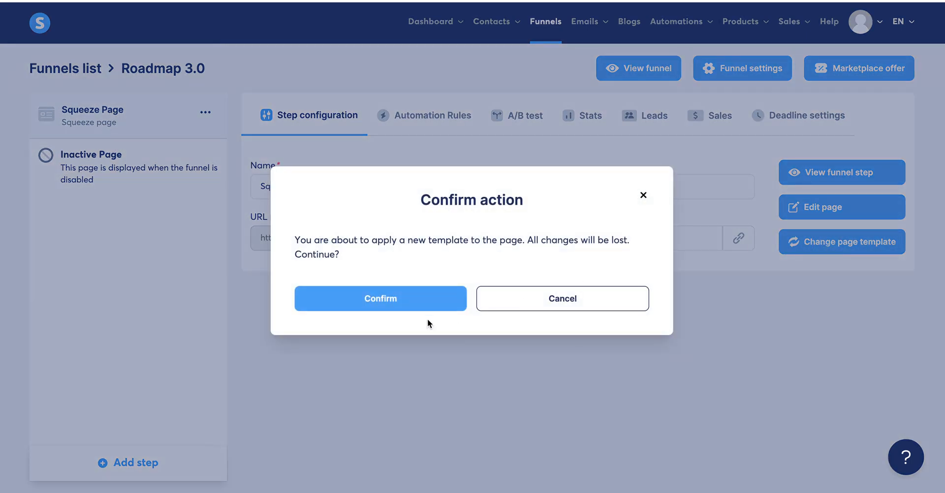
click(427, 306)
scroll(427, 305, down, 3)
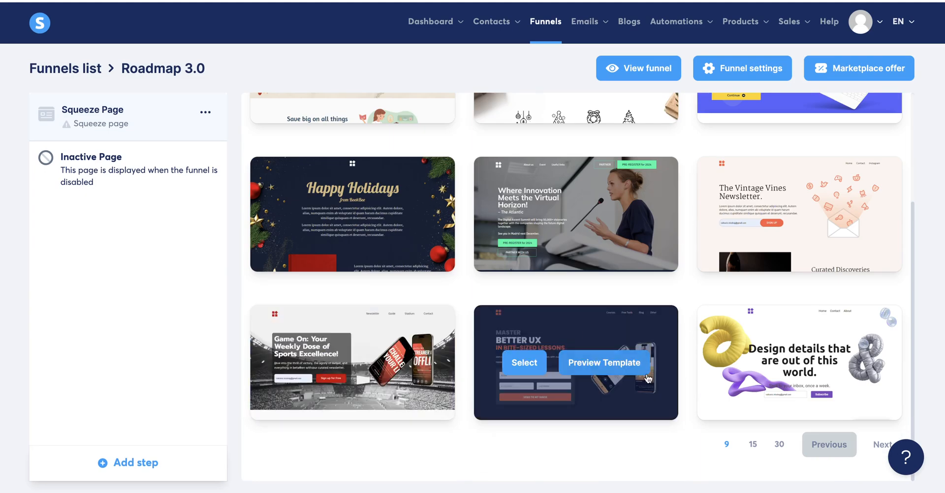
click(879, 444)
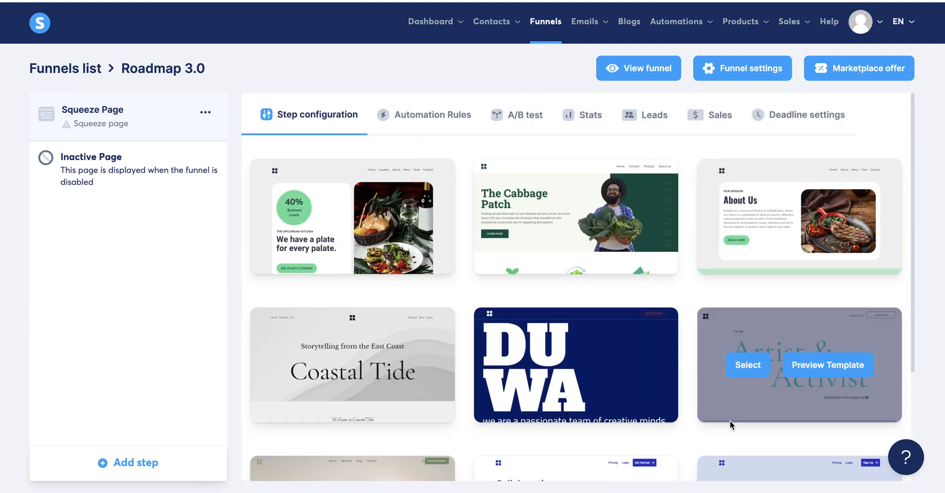
scroll(730, 421, down, 3)
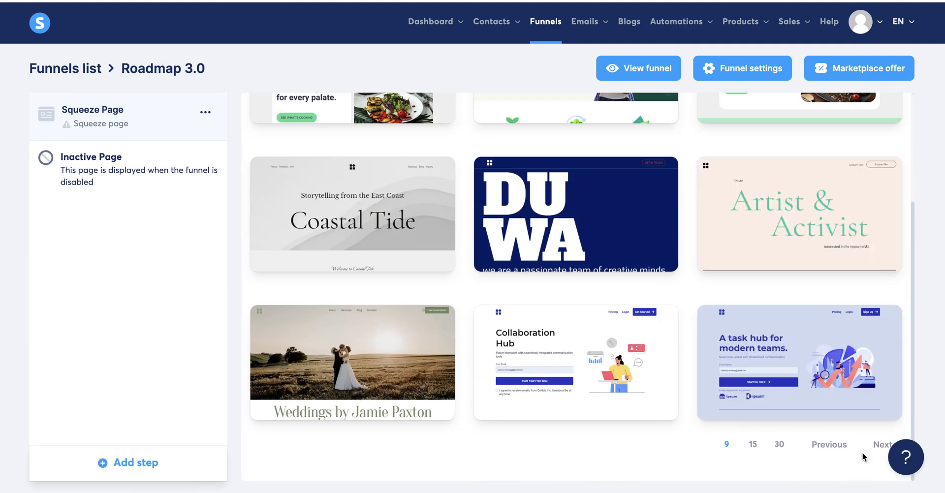
click(874, 444)
scroll(610, 414, down, 3)
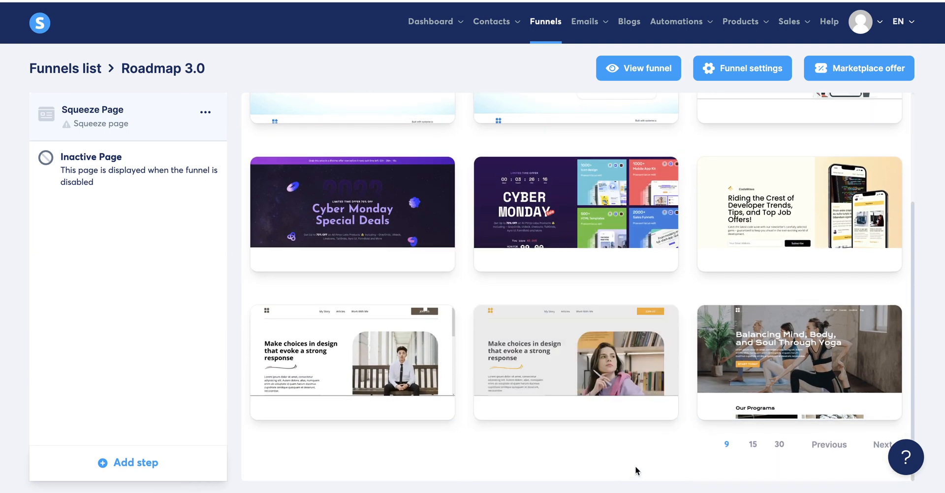
click(830, 445)
click(516, 362)
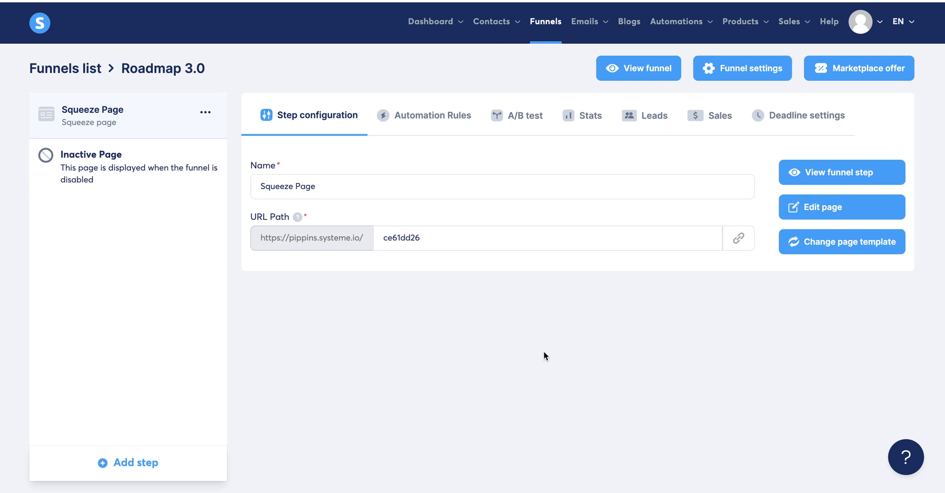
Open the Squeeze Page step in the page editor and look over its layout
click(835, 209)
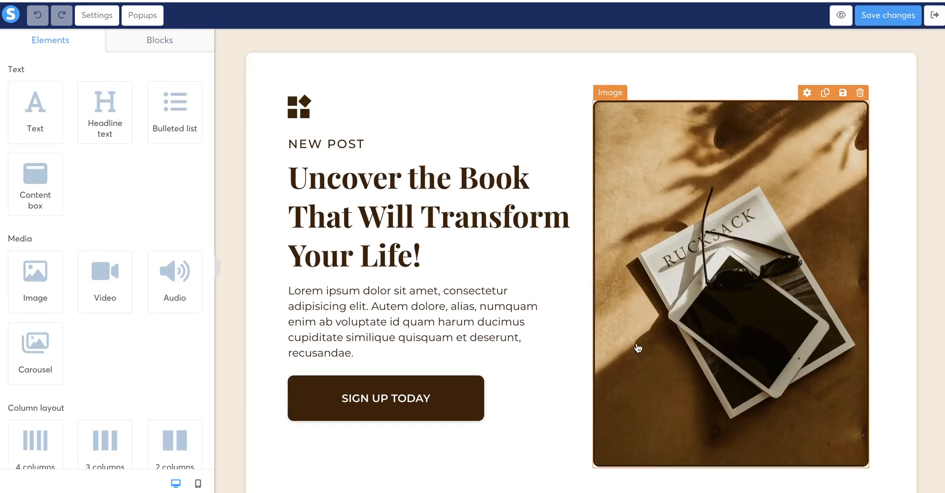
scroll(585, 399, down, 10)
scroll(584, 399, up, 5)
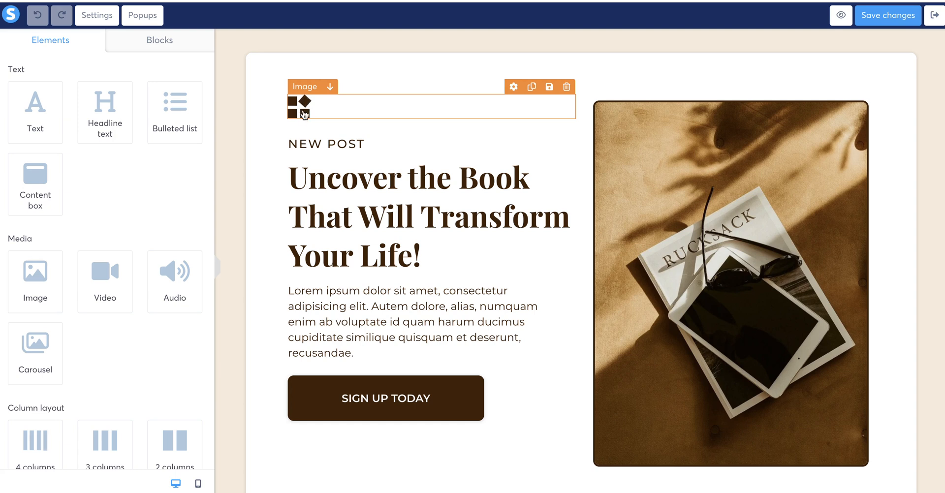
Replace the logo with CopyofChangingCoursesLogos.png from the uploaded images and set its image size to 112
click(305, 87)
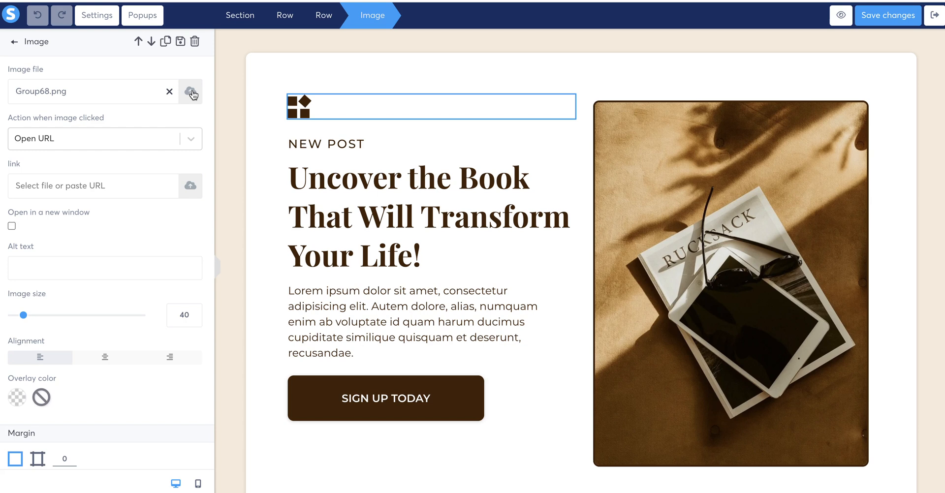
click(192, 92)
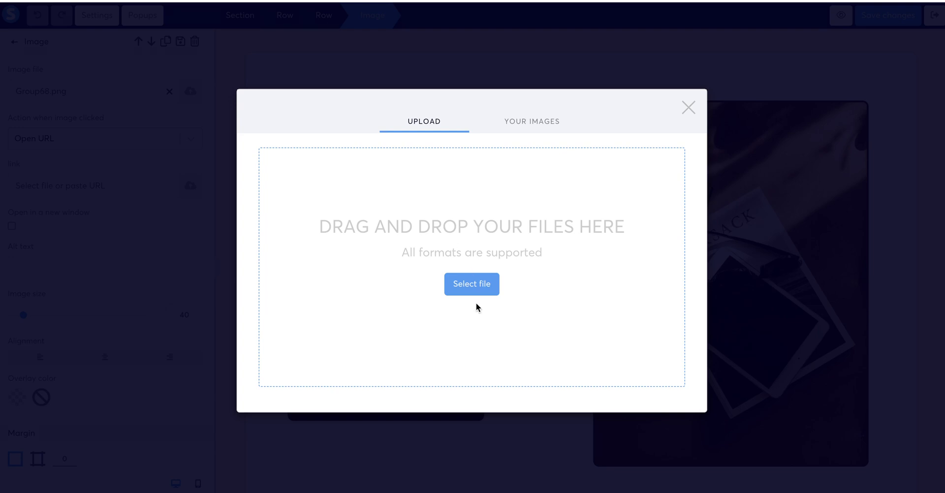
click(521, 121)
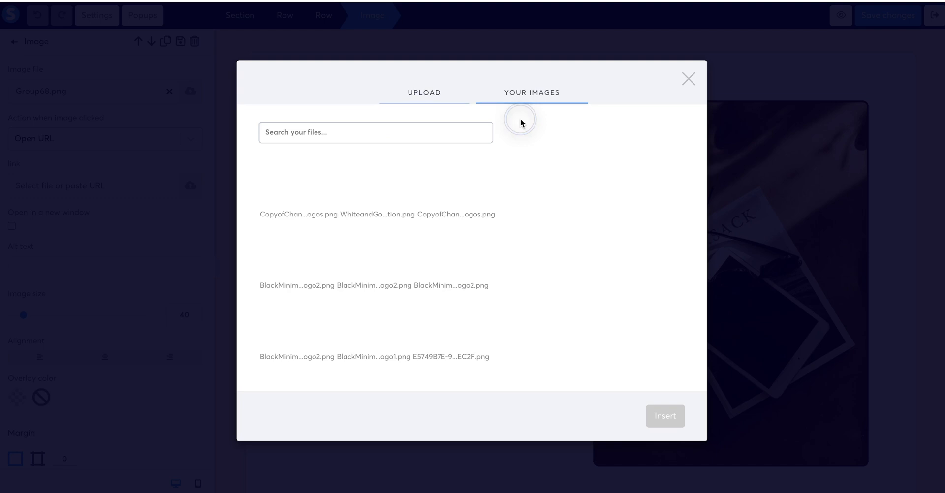
click(454, 182)
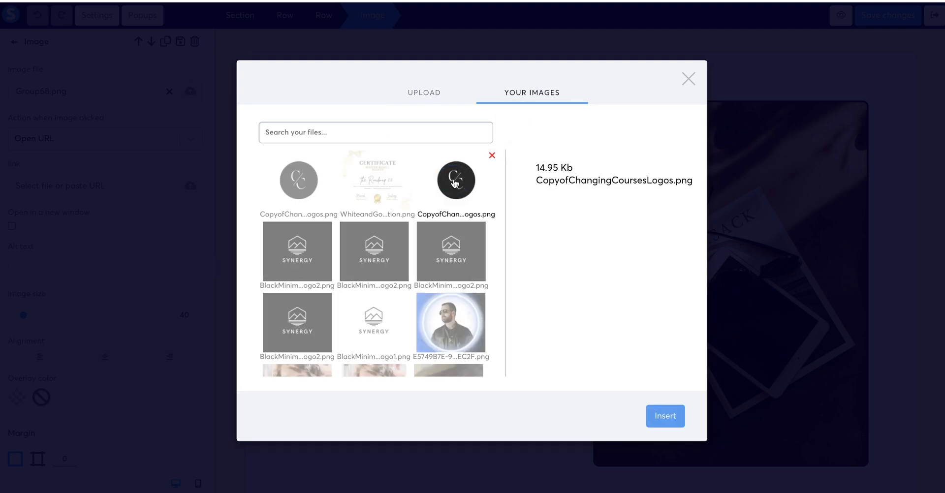
click(657, 418)
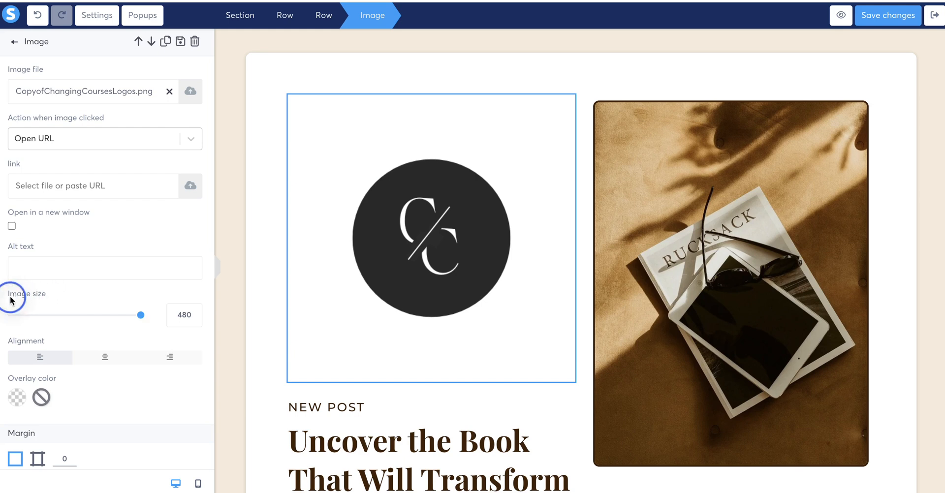
drag(140, 315, 42, 309)
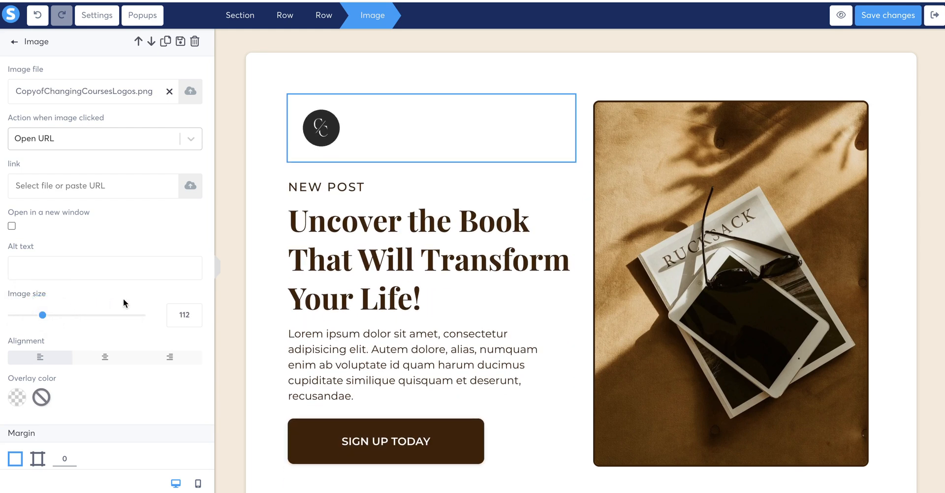
Look over the rest of the squeeze page down to its sign-up form
click(328, 192)
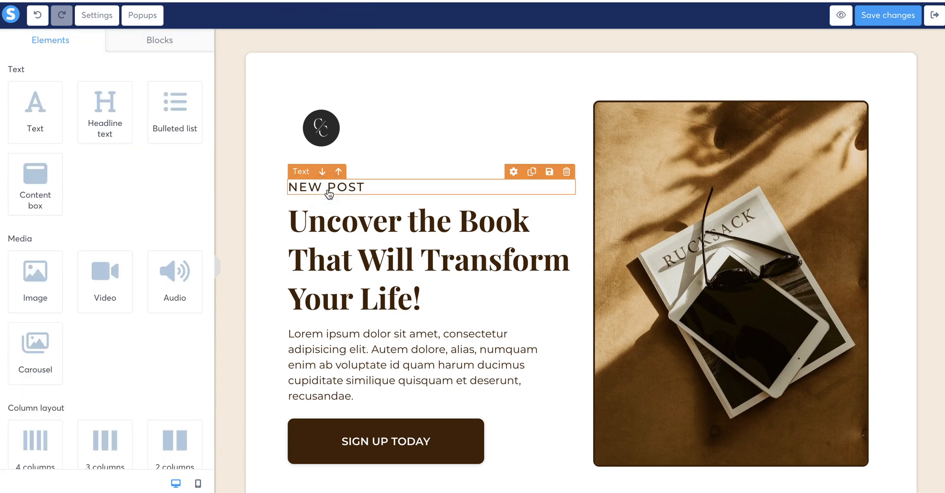
click(369, 423)
scroll(369, 423, down, 5)
scroll(368, 422, down, 10)
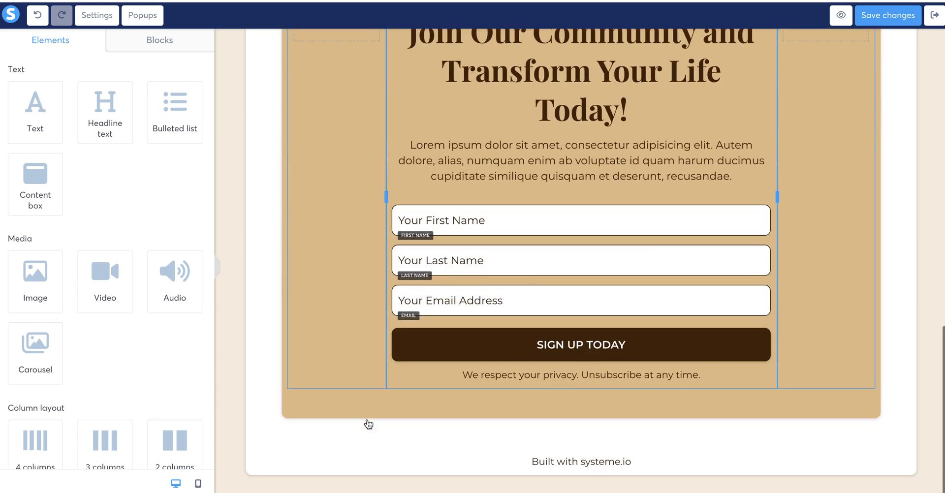
scroll(368, 424, up, 2)
scroll(369, 423, down, 1)
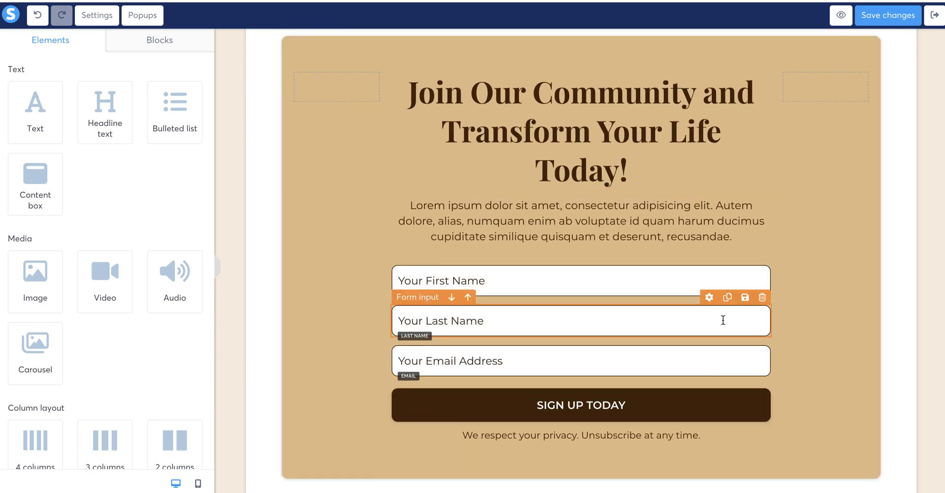
scroll(696, 322, up, 15)
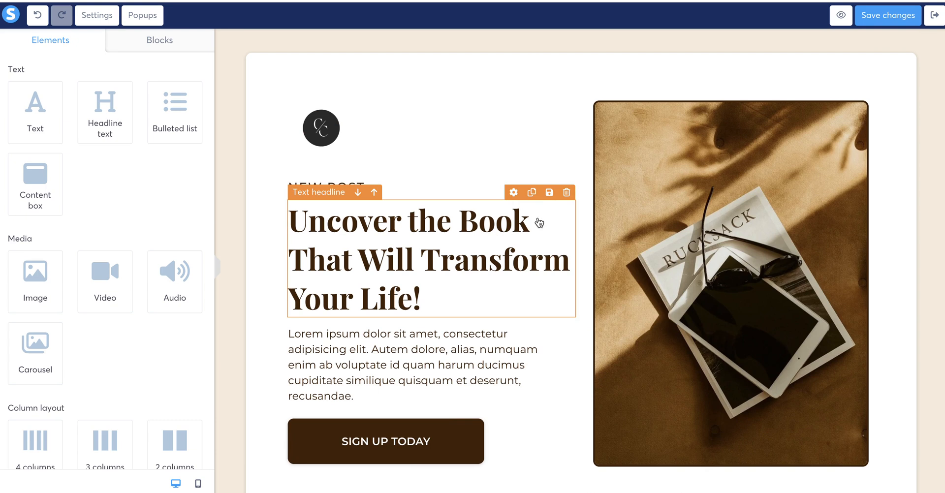
Delete the book headline, the paragraph below it, the "NEW POST" text and the "SIGN UP TODAY" button beneath the logo
click(566, 194)
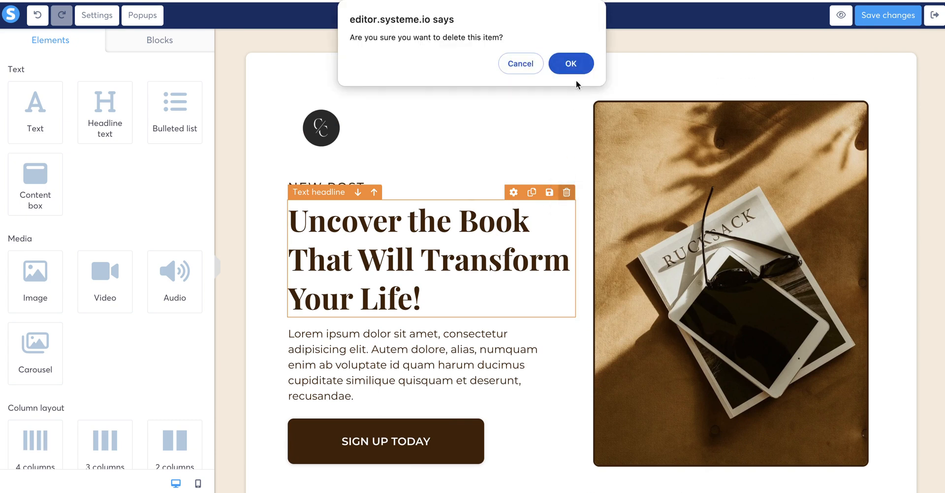
click(570, 63)
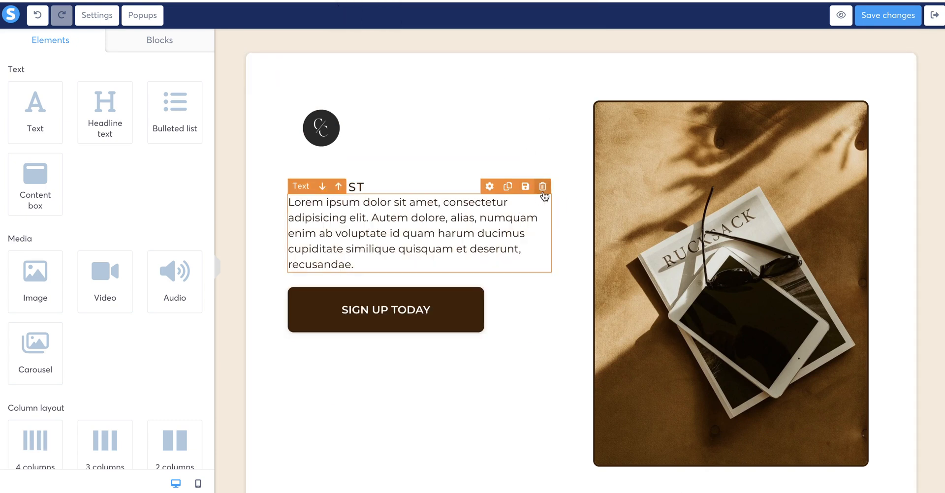
click(543, 196)
click(570, 63)
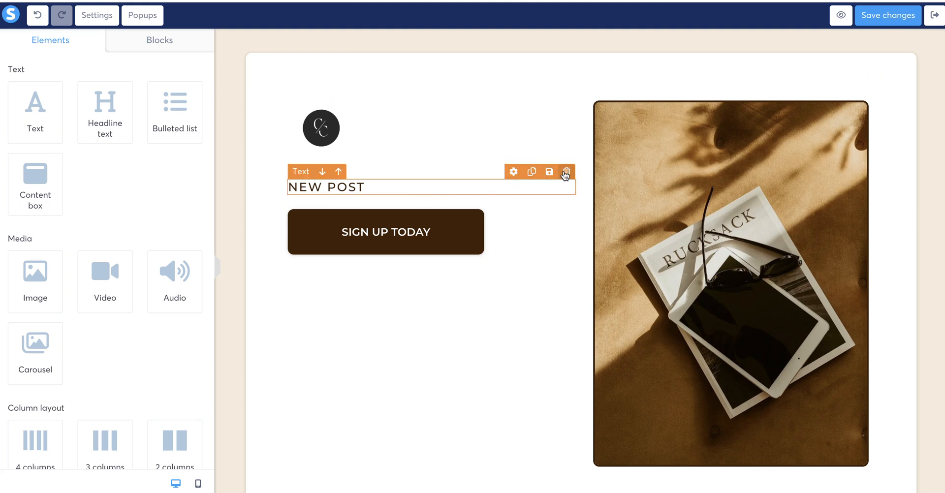
click(566, 173)
click(571, 63)
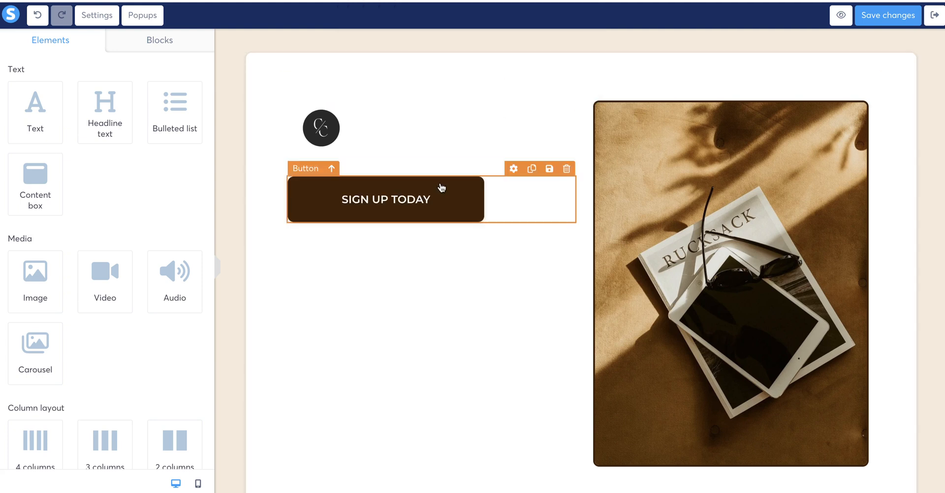
click(566, 169)
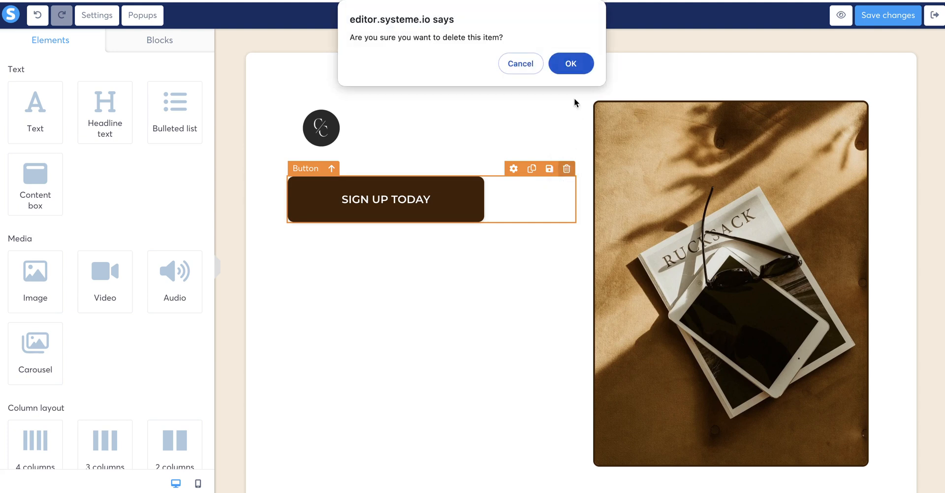
click(571, 64)
Delete the two placeholder paragraphs and the "A book is a journey" quote beside them
scroll(533, 367, down, 3)
scroll(534, 370, up, 3)
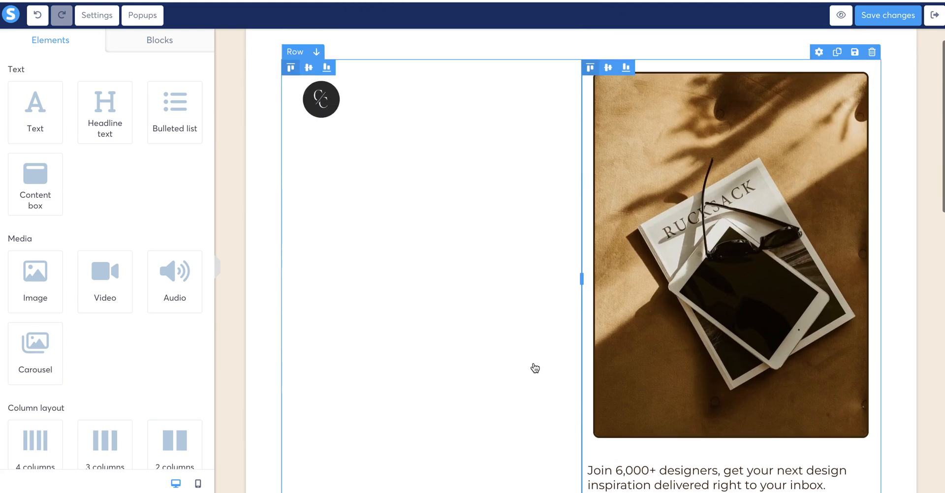
scroll(536, 368, down, 5)
scroll(534, 367, down, 2)
scroll(534, 369, up, 2)
scroll(541, 365, down, 3)
scroll(571, 345, up, 2)
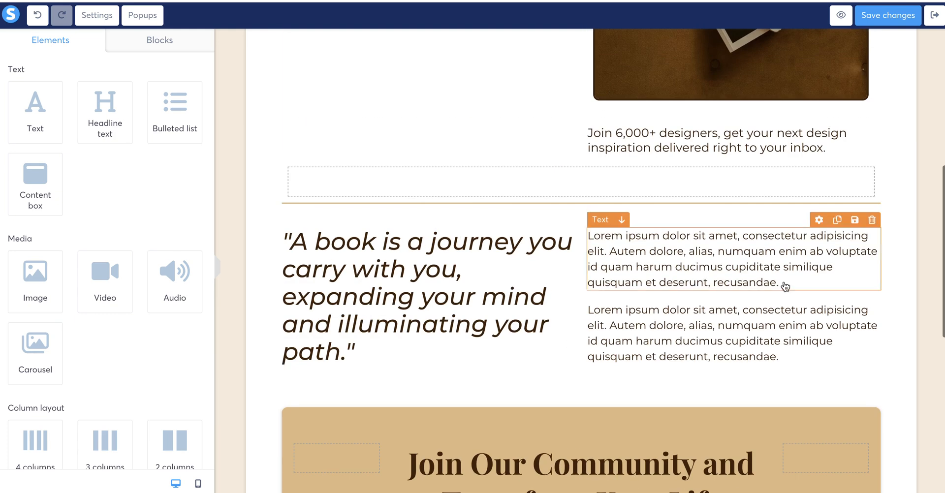
click(872, 219)
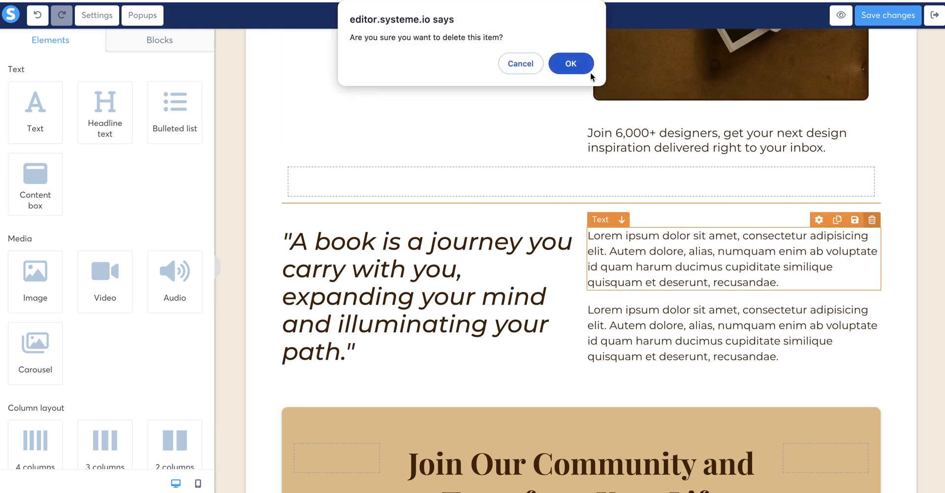
click(574, 64)
click(872, 232)
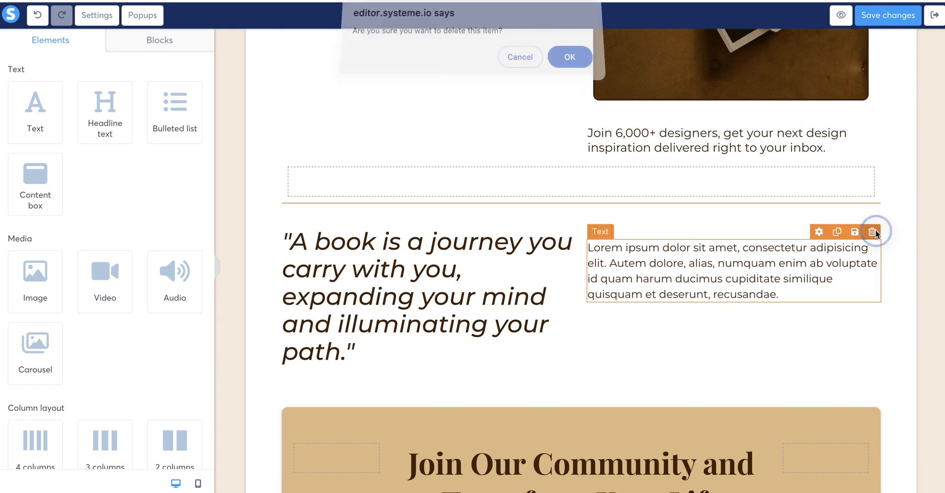
click(567, 55)
click(566, 220)
click(567, 64)
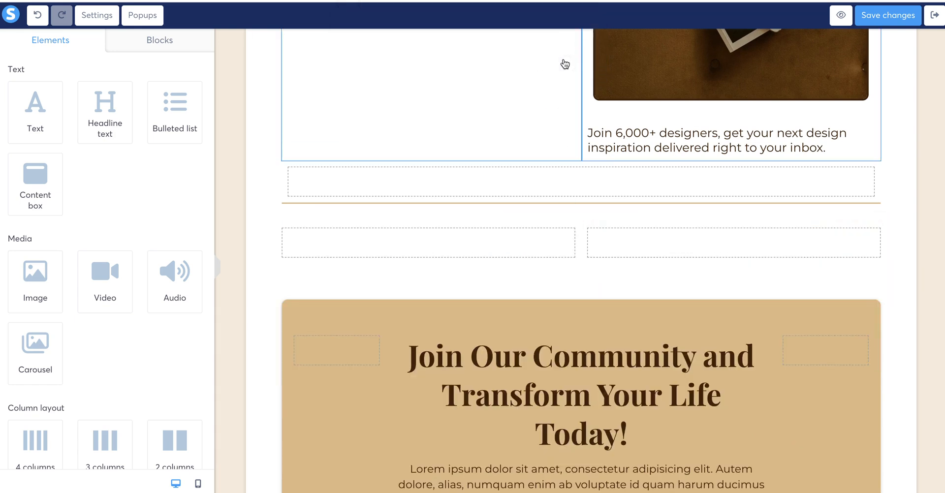
Delete the two empty rows above the tan "Join Our Community" section
mouse_move(865, 238)
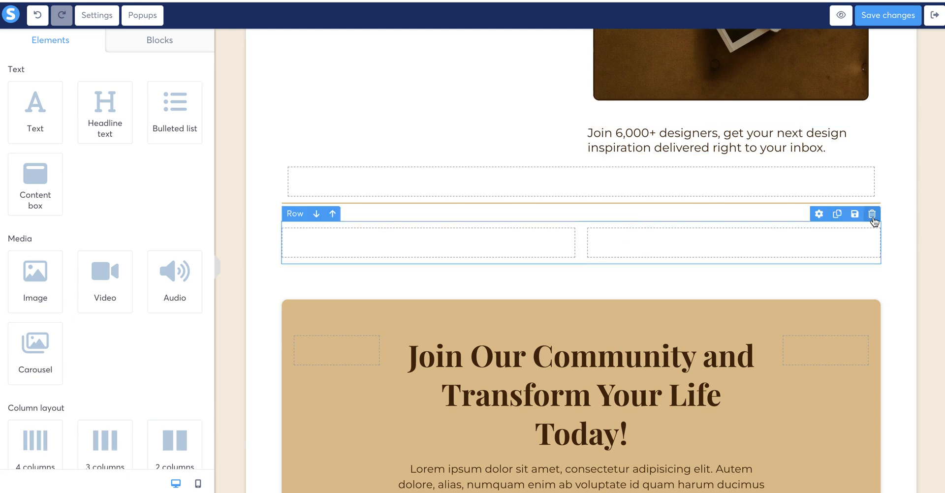
click(872, 214)
click(569, 60)
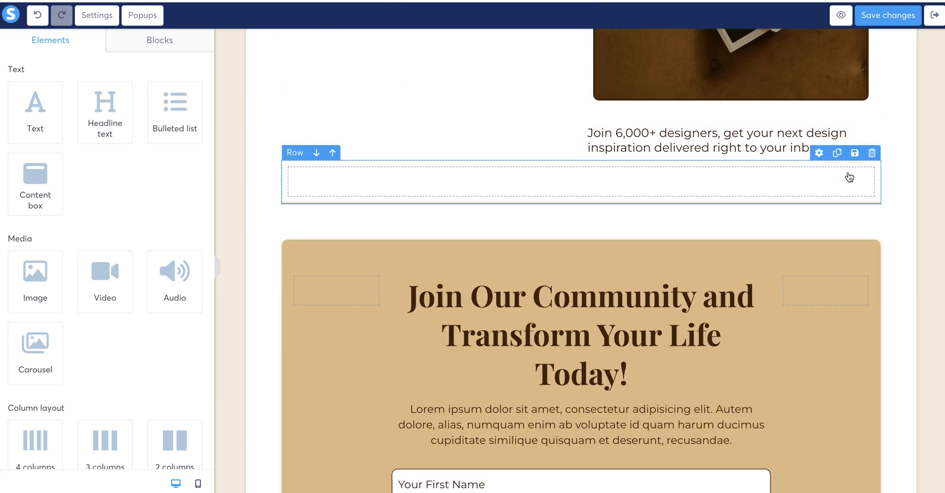
click(873, 153)
click(568, 61)
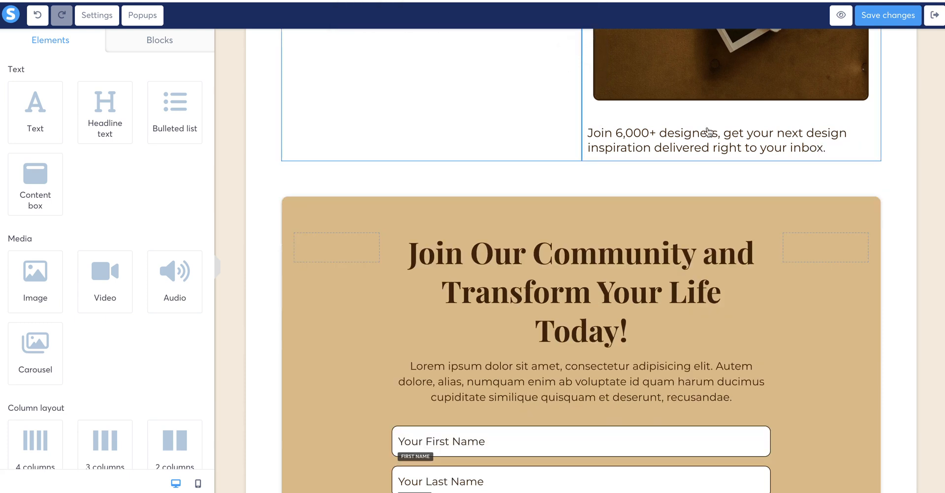
Delete the "Join 6,000+ designers" text and the large book photo above it
mouse_move(803, 139)
click(866, 118)
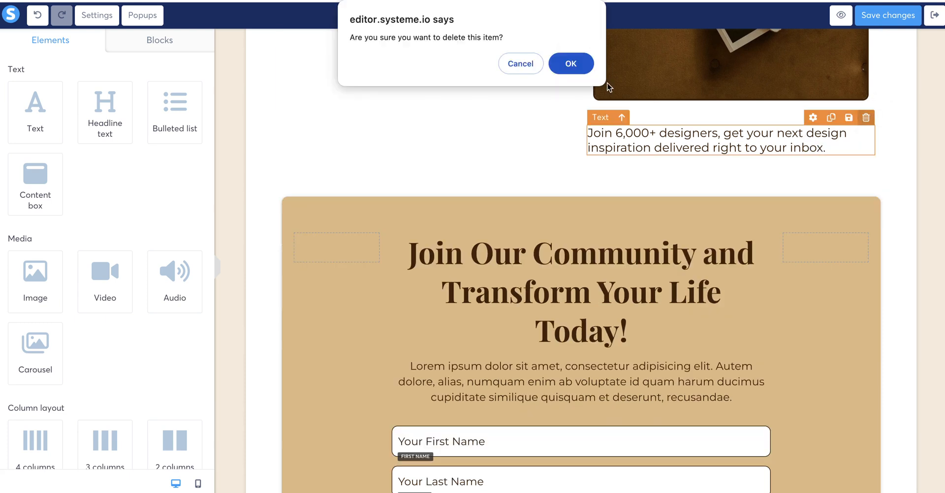
click(570, 62)
scroll(615, 118, up, 5)
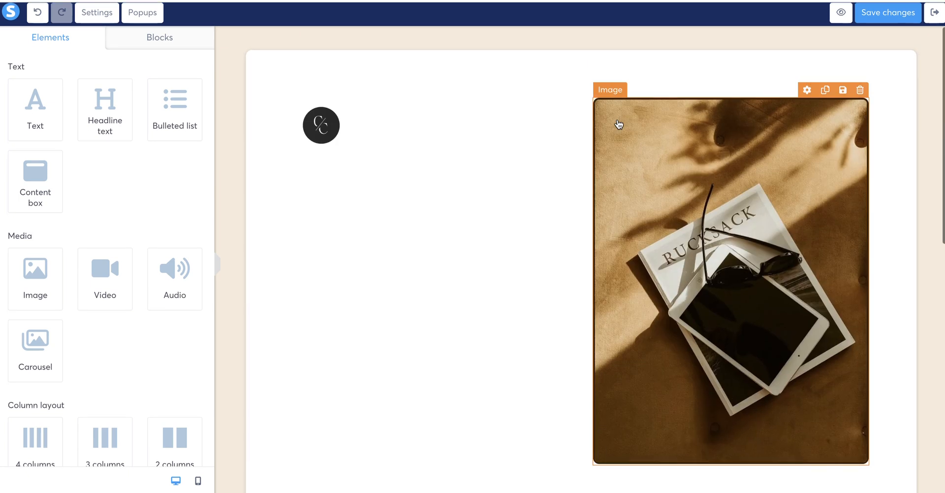
click(860, 91)
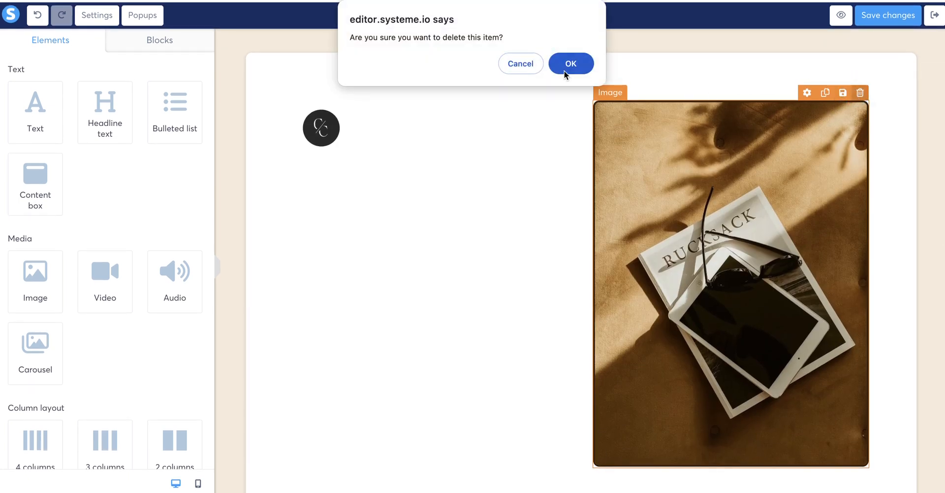
click(566, 73)
Delete the "Your Last Name" input from the sign-up form
scroll(586, 307, down, 3)
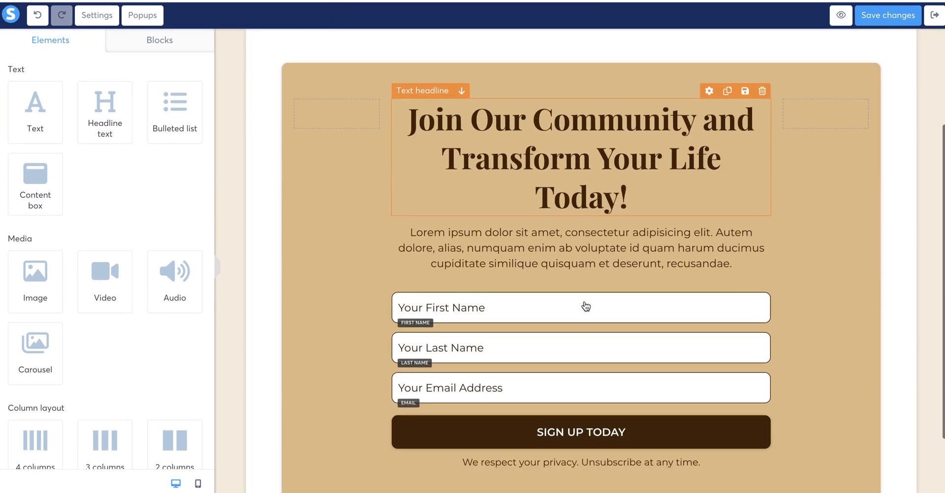
scroll(586, 307, down, 2)
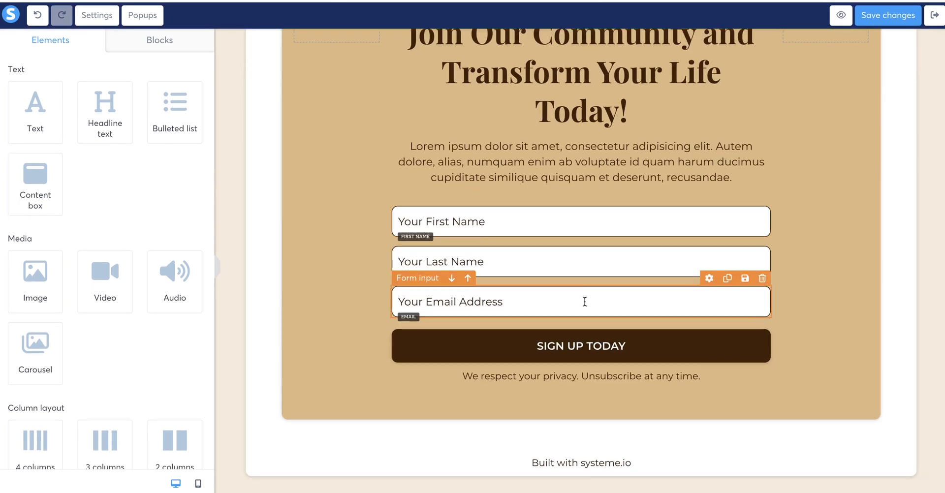
scroll(585, 301, up, 5)
scroll(627, 241, down, 5)
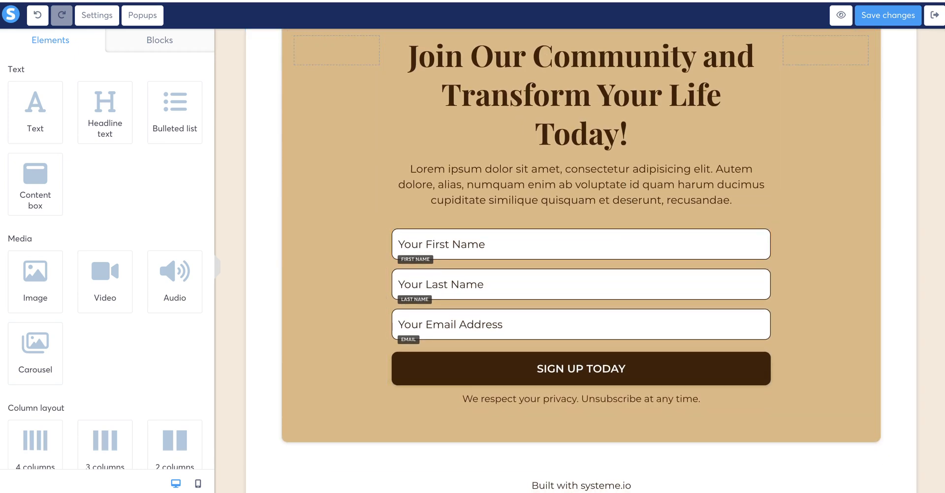
scroll(655, 455, down, 1)
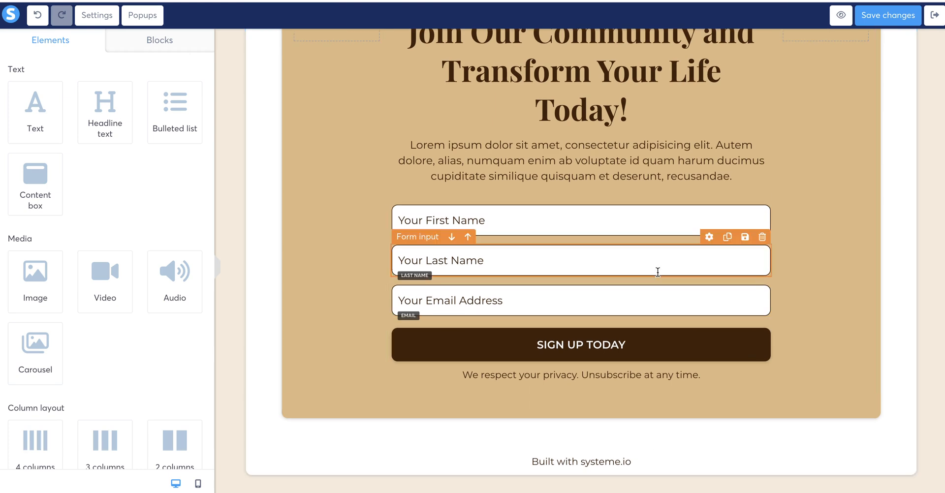
click(762, 238)
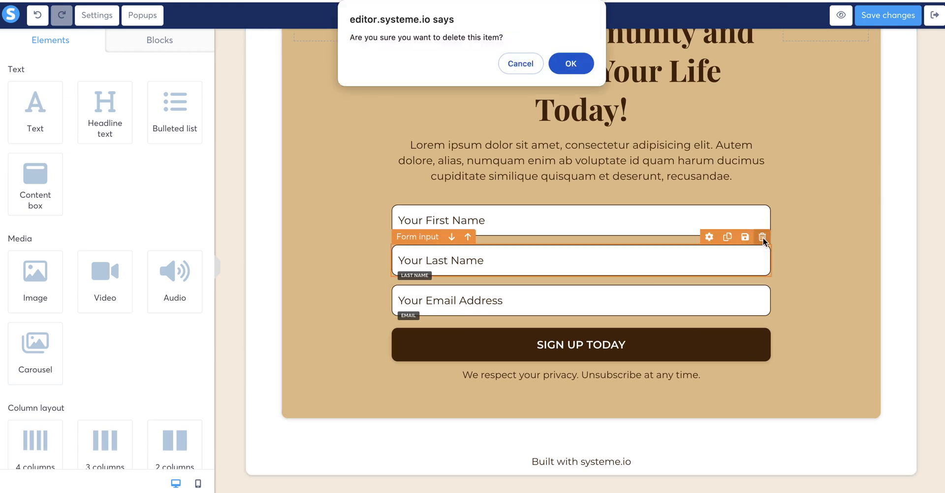
click(567, 63)
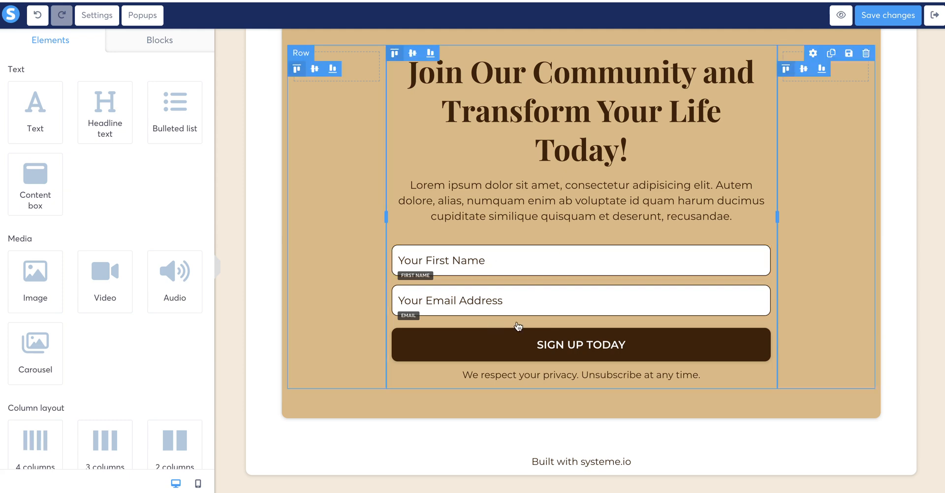
Set the background color of the tan "Join Our Community" row to the default gray 9B9B9B
scroll(530, 173, up, 2)
scroll(530, 174, up, 1)
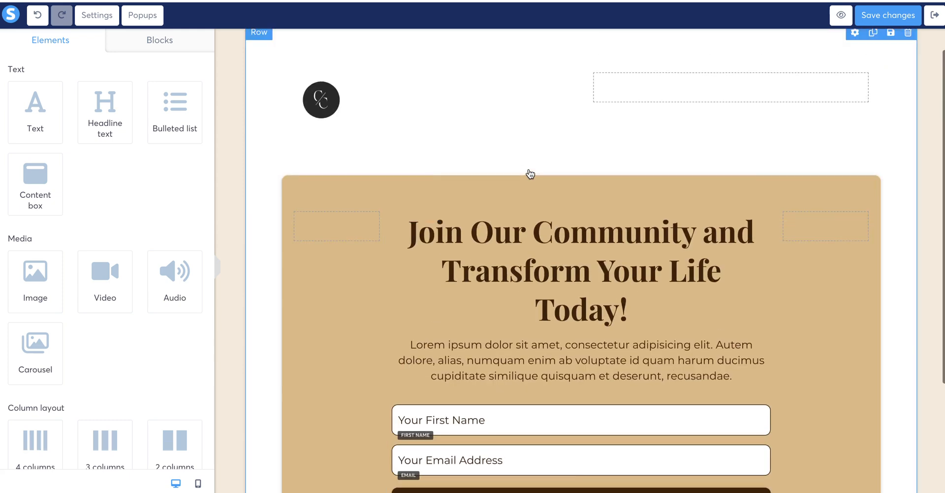
scroll(530, 176, down, 3)
scroll(302, 105, up, 2)
click(297, 117)
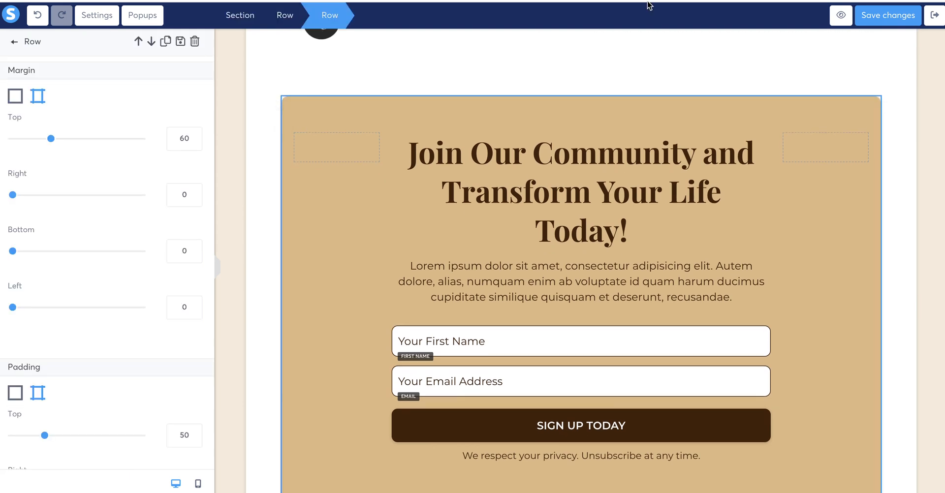
scroll(88, 260, down, 8)
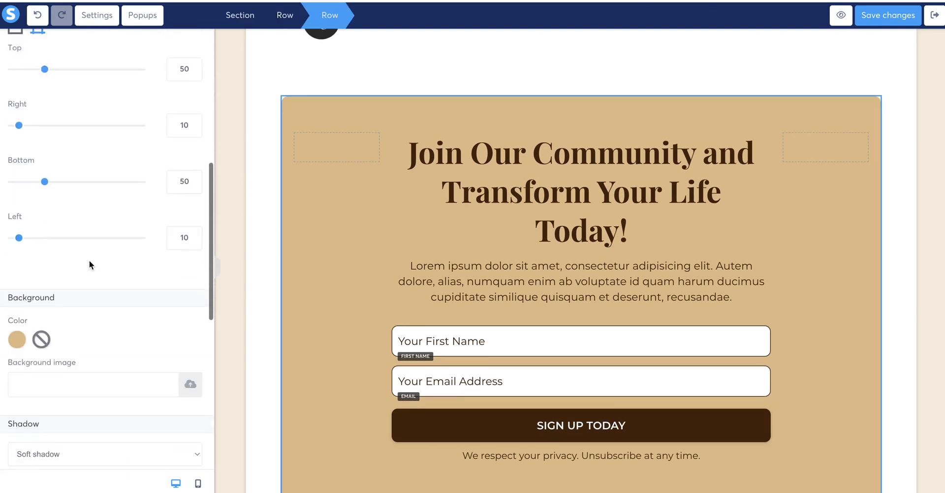
scroll(89, 260, down, 2)
click(18, 215)
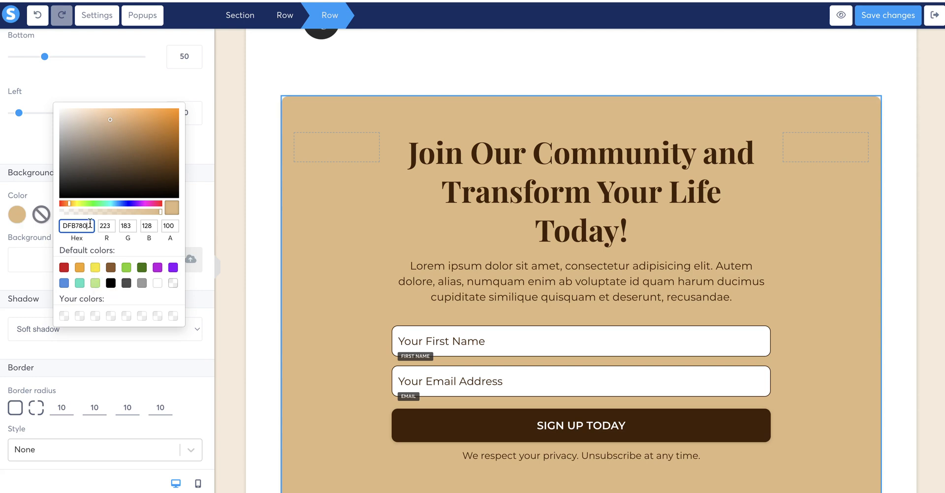
drag(90, 229, 54, 228)
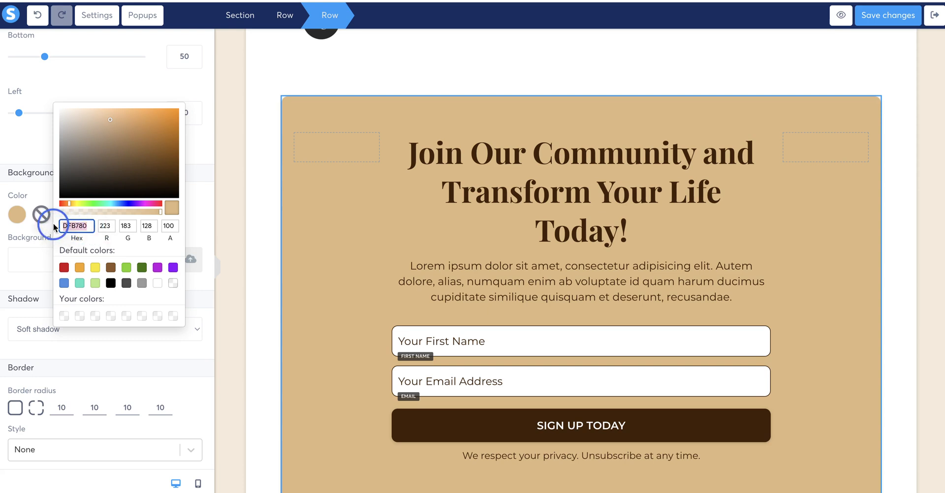
click(143, 283)
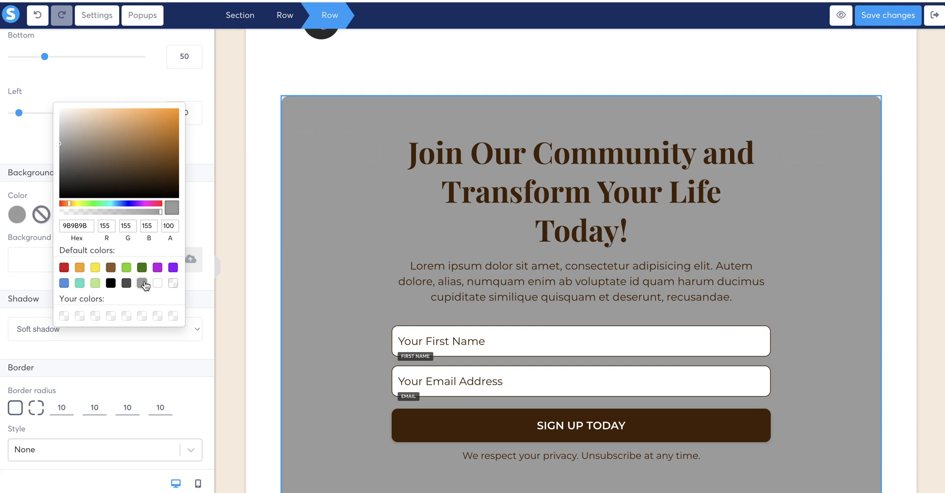
Recolor the "Join Our Community and Transform Your Life Today!" headline text to black 000000
click(543, 179)
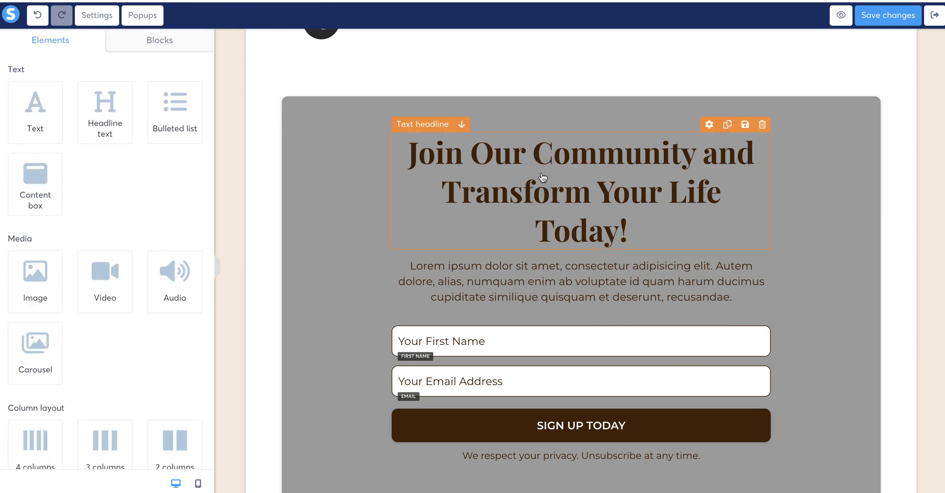
click(543, 175)
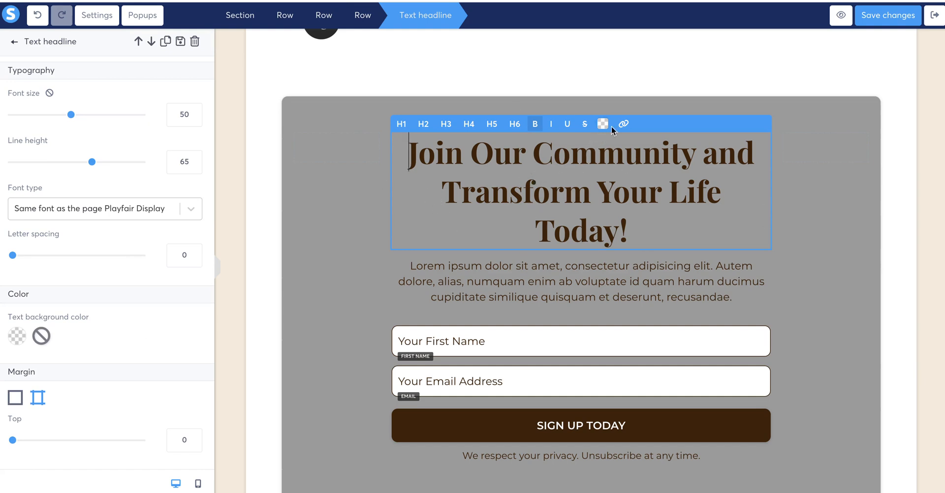
drag(641, 234, 407, 148)
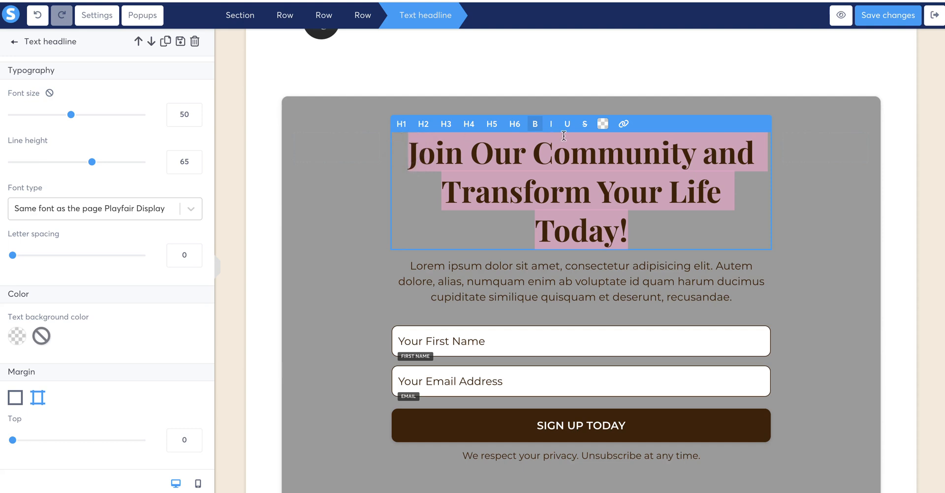
click(603, 123)
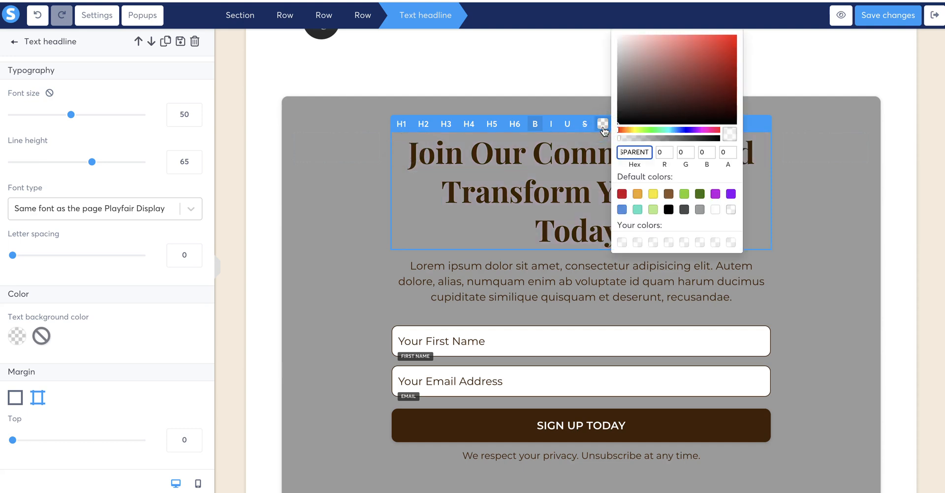
click(650, 192)
click(684, 195)
click(668, 209)
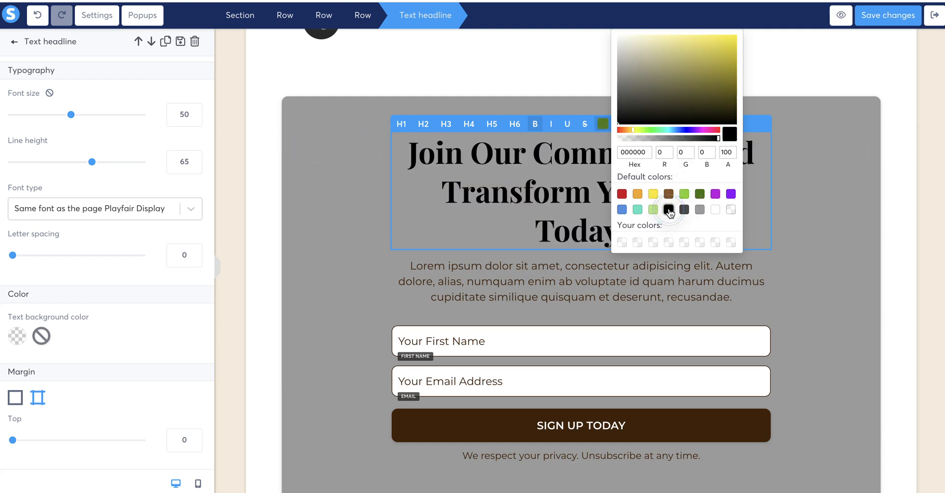
click(475, 239)
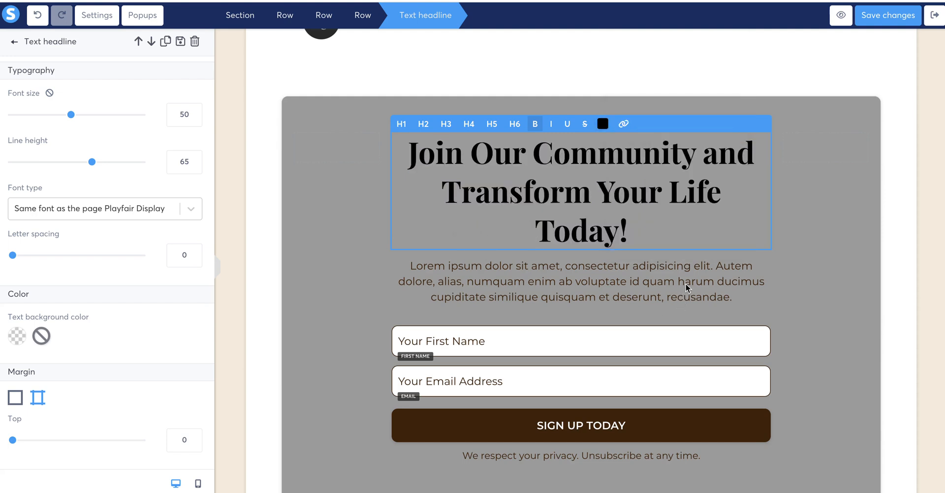
Replace the headline text with "Learn More about the Roadmap 3.0"
drag(648, 226, 412, 150)
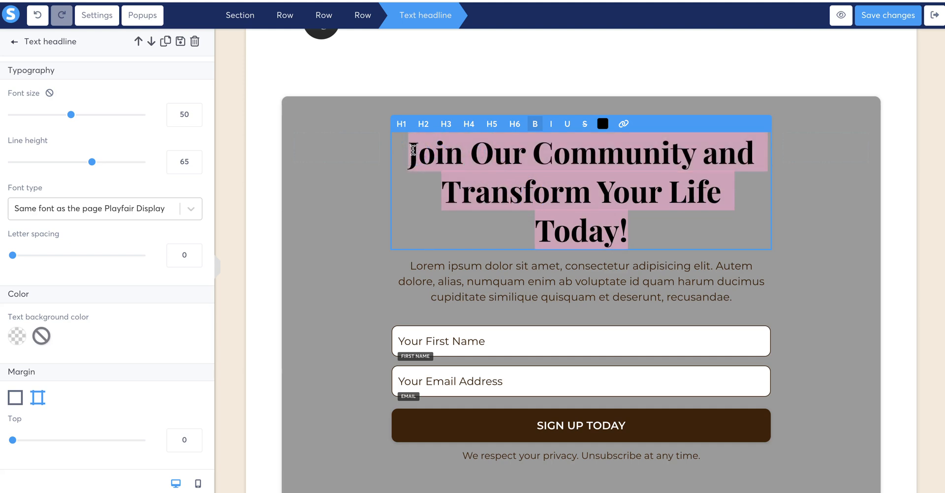
text(Leanr)
key(BackSpace)
key(BackSpace)
text(rn MOre)
key(BackSpace)
key(BackSpace)
key(BackSpace)
text(or)
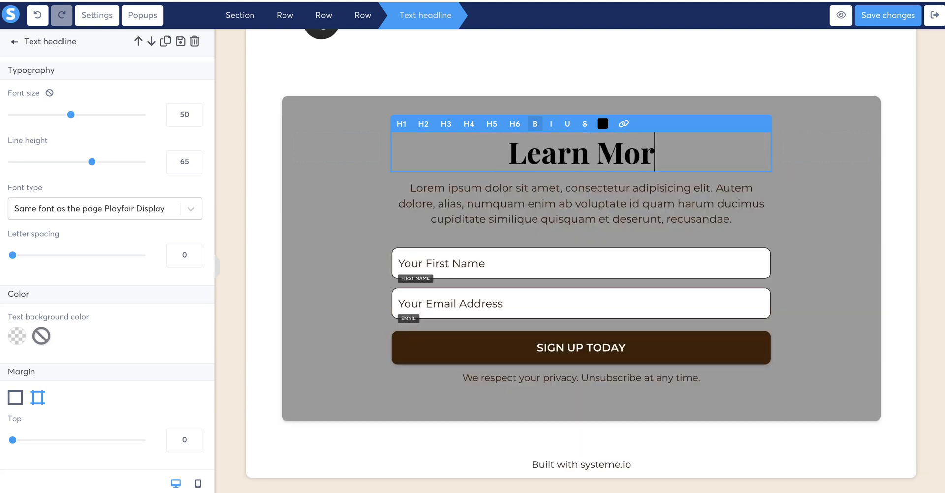
text(e abot)
key(BackSpace)
text(yt)
key(BackSpace)
key(BackSpace)
text(ut the Roadmap 3.0)
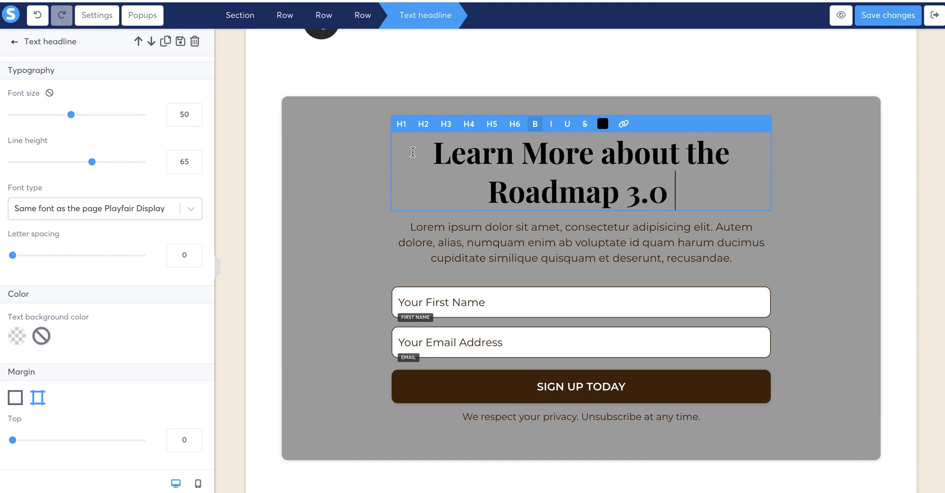
Set the sign-up button's action to Submit form and redirect users to the next step after contact registration
drag(410, 227, 731, 261)
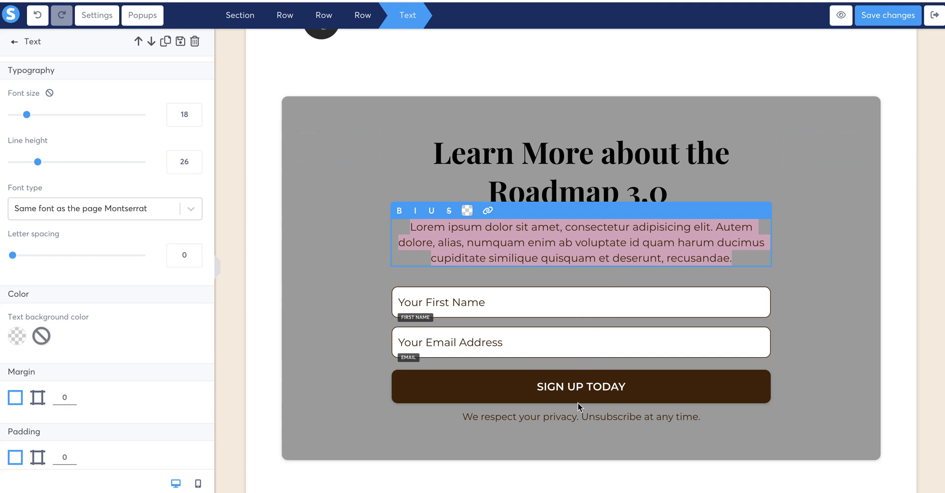
click(580, 386)
click(581, 389)
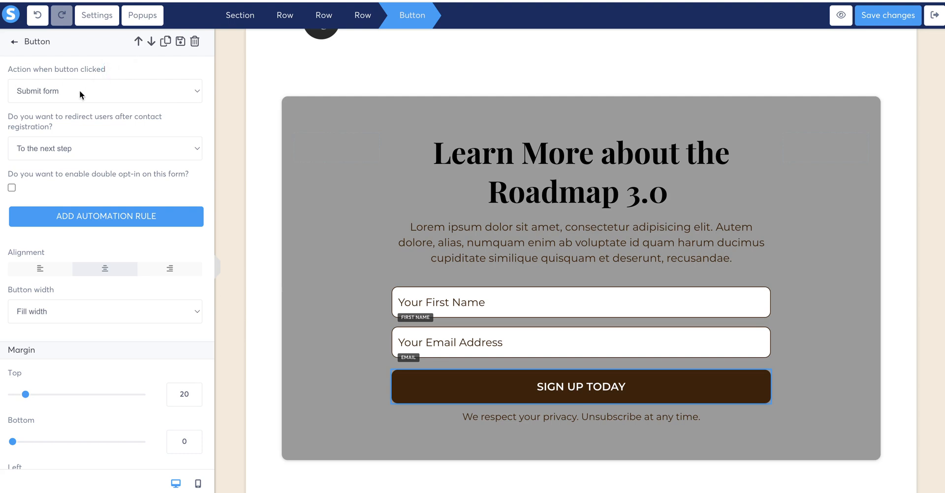
click(99, 92)
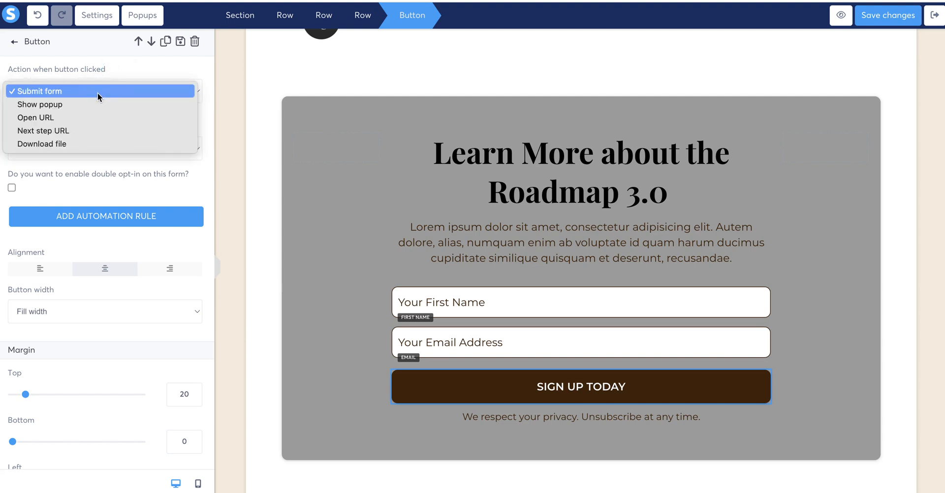
click(98, 94)
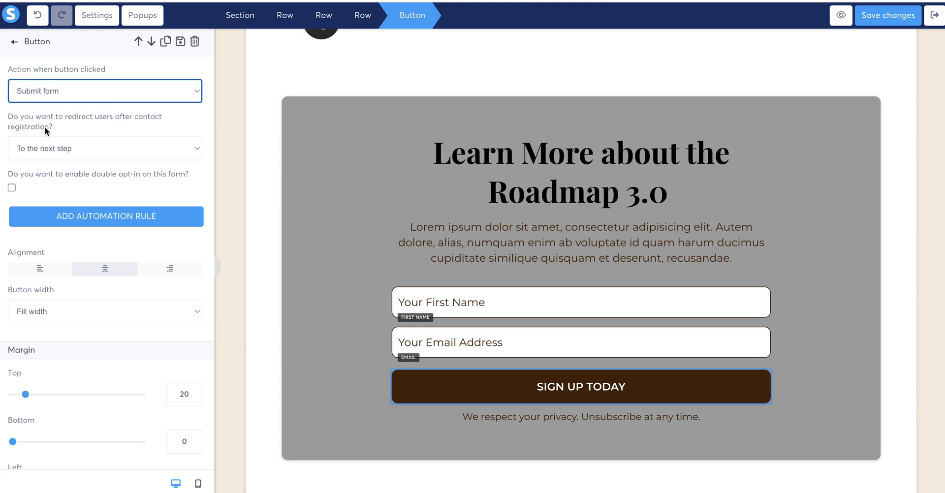
click(83, 150)
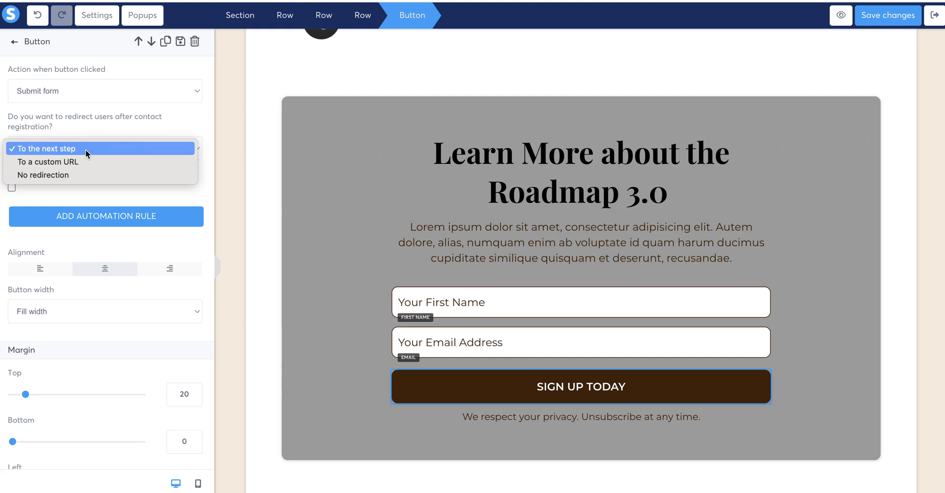
click(86, 150)
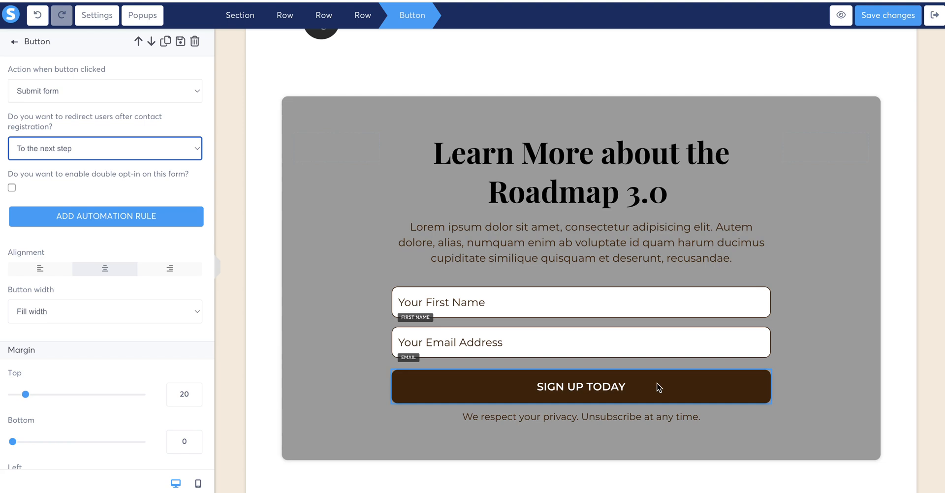
Change the sign-up button's text to "Subscribe to Changing Courses"
scroll(138, 344, down, 8)
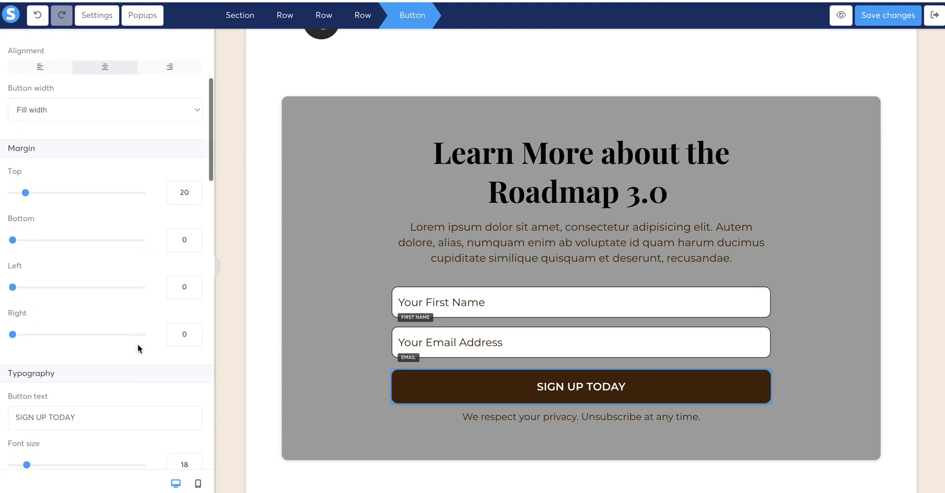
triple_click(103, 237)
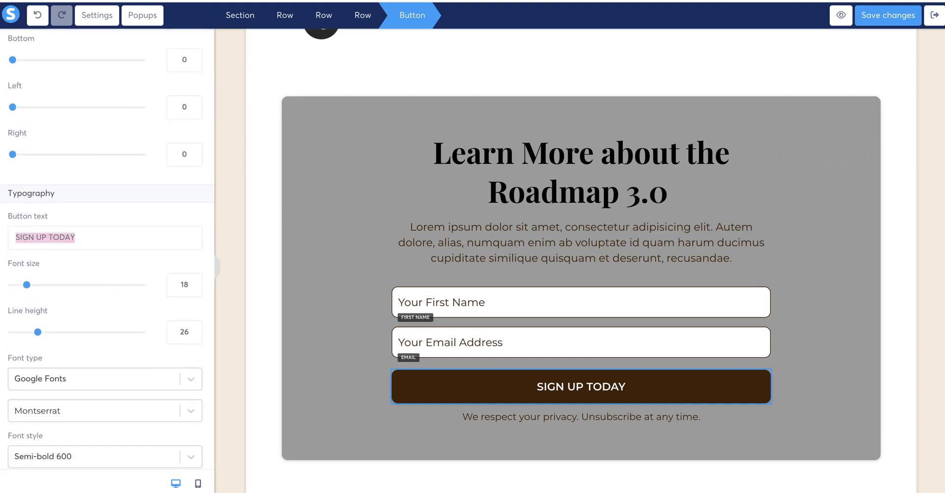
text(Subsctib)
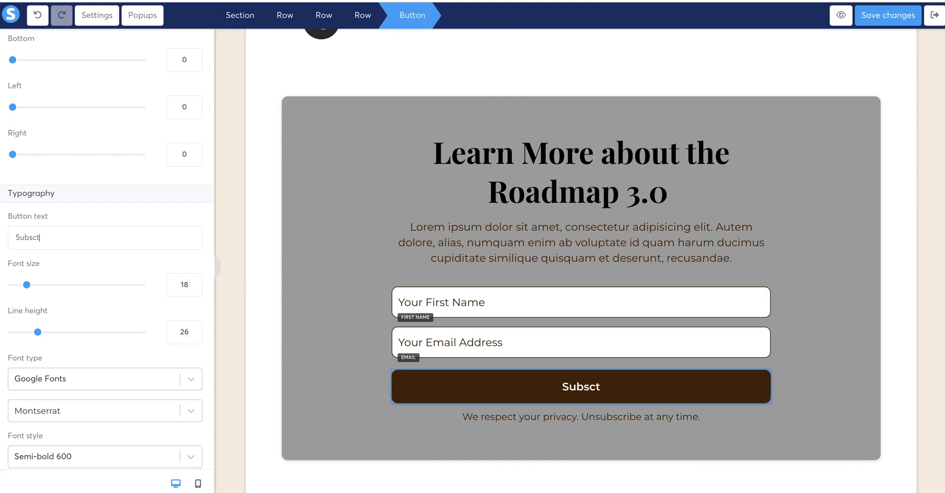
key(BackSpace)
key(BackSpace)
key(BackSpace)
text(ribe to)
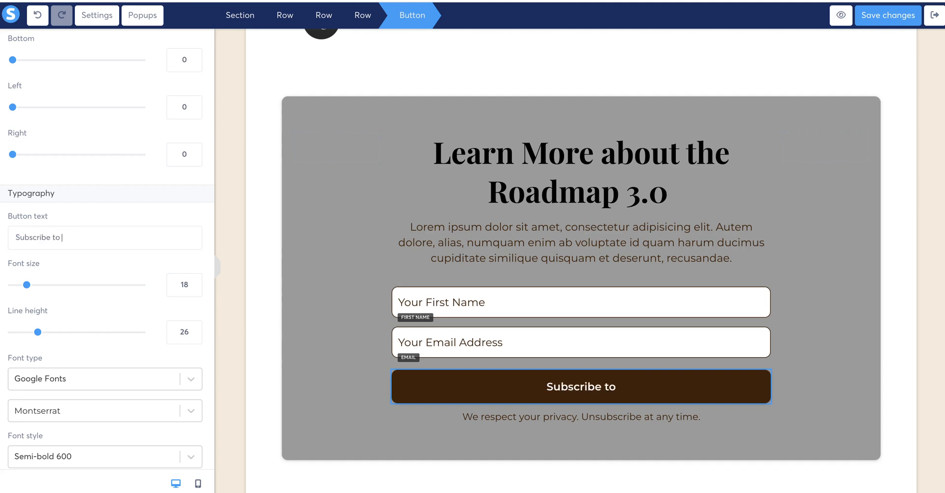
text( Changing Courses)
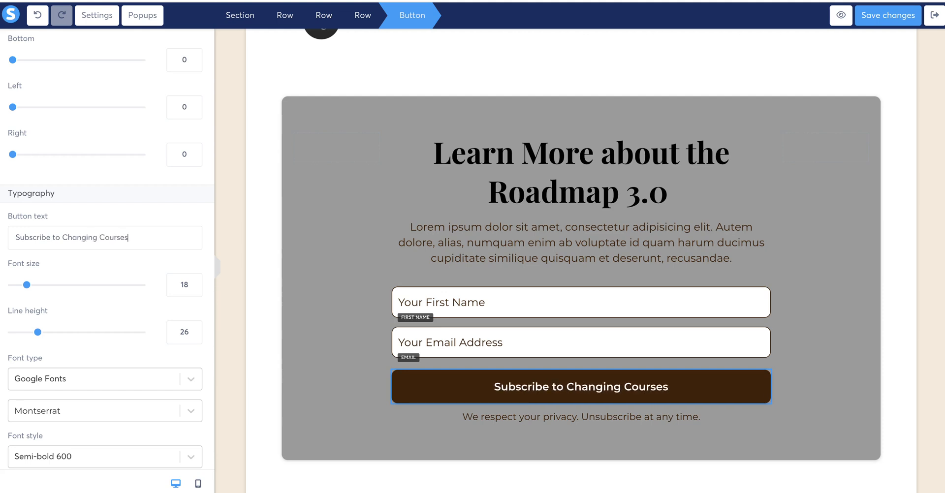
click(634, 426)
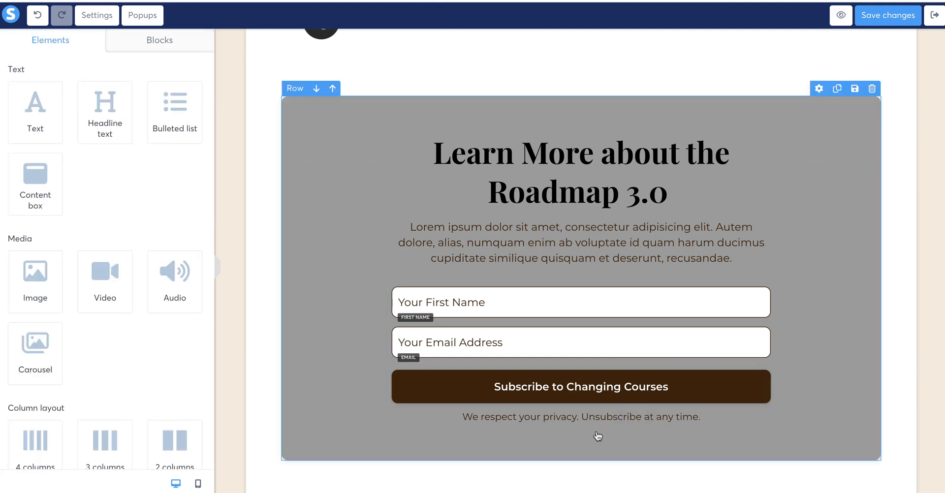
Replace the privacy note under the button with "Dont worry we hate spam."
triple_click(605, 417)
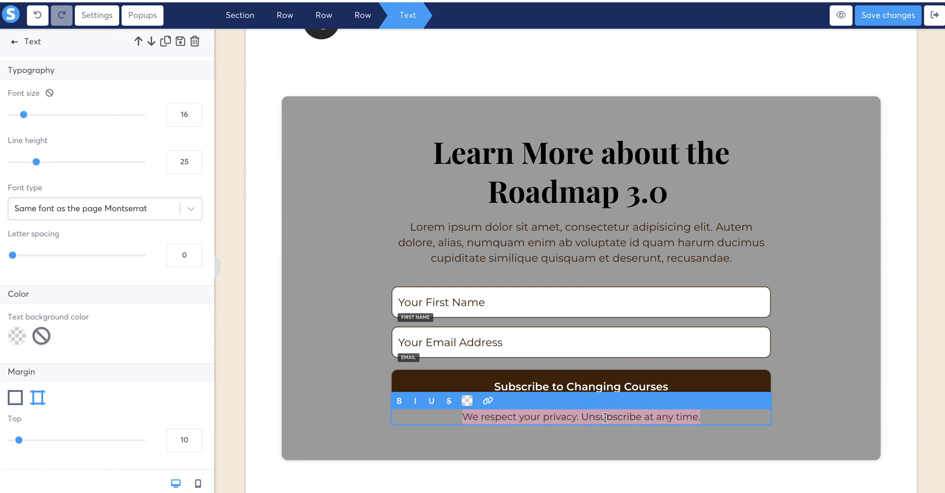
text(Dont worry we ja)
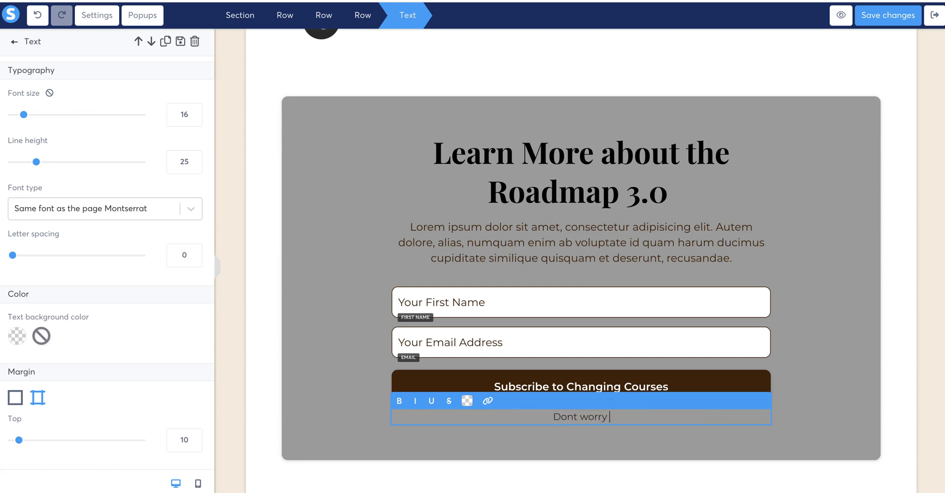
key(BackSpace)
key(BackSpace)
text(hate spam.)
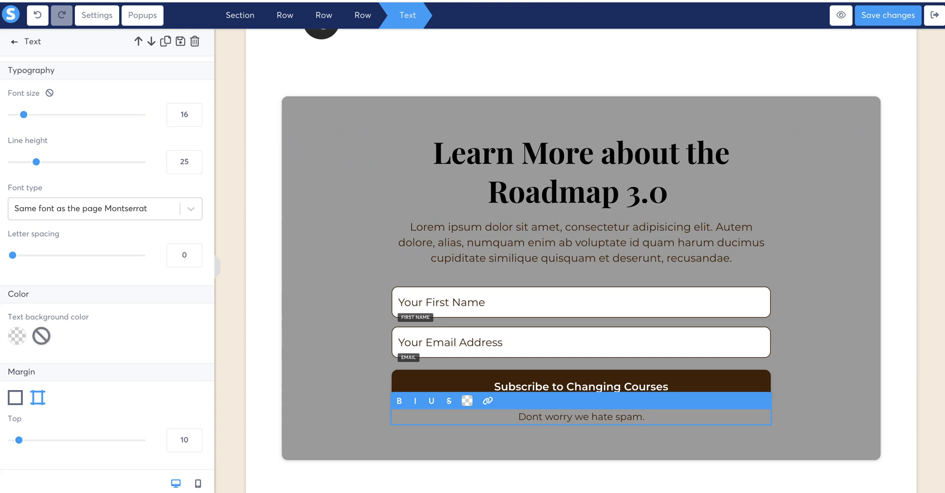
Set the subscribe button's background color to the default red D0021B
click(740, 387)
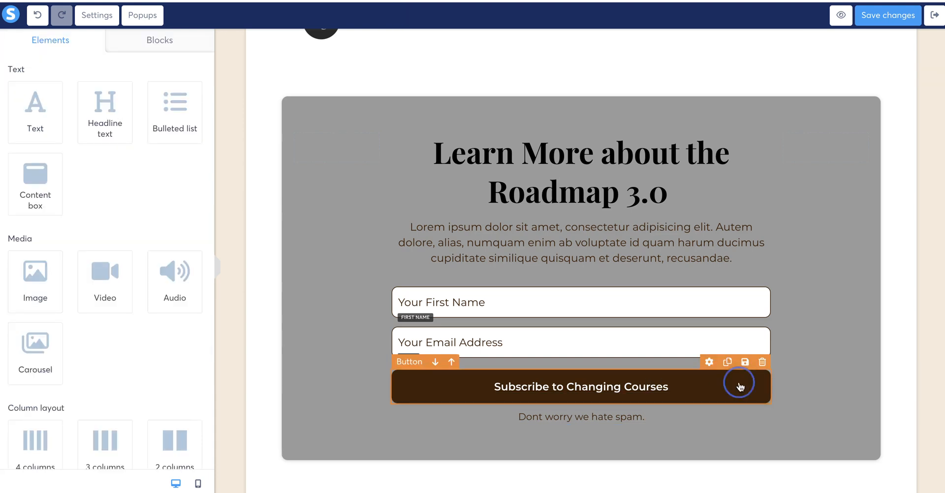
click(740, 387)
scroll(209, 398, down, 3)
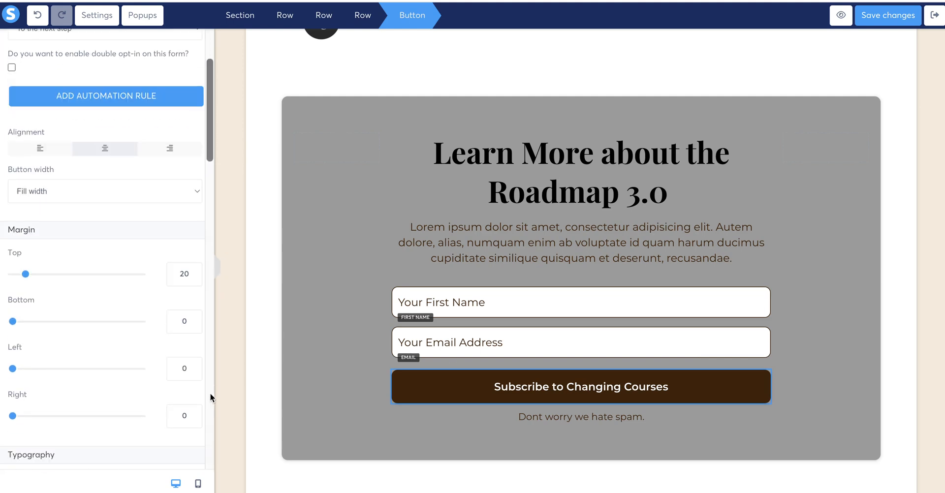
scroll(96, 407, down, 5)
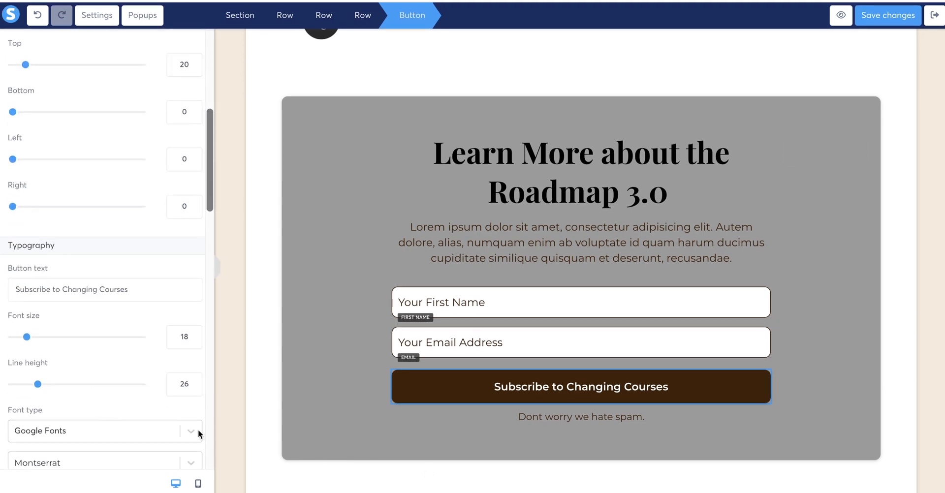
scroll(77, 407, down, 6)
scroll(76, 404, down, 4)
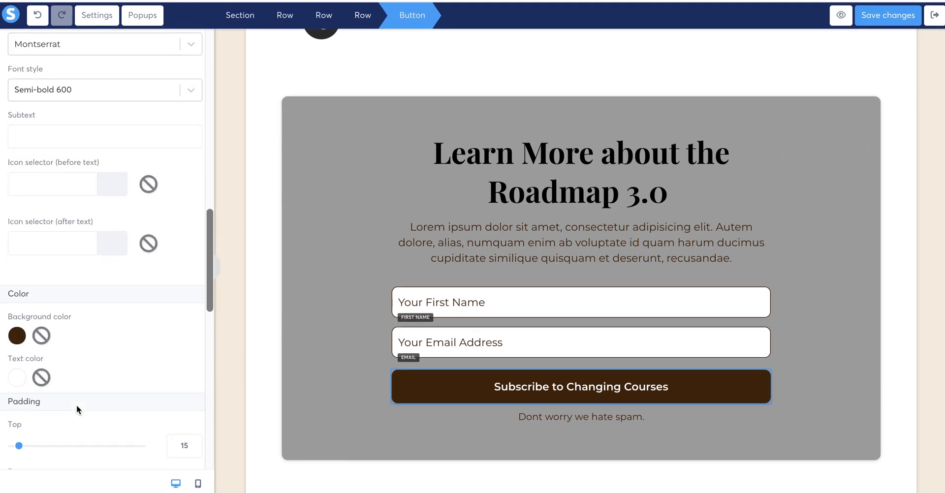
click(16, 319)
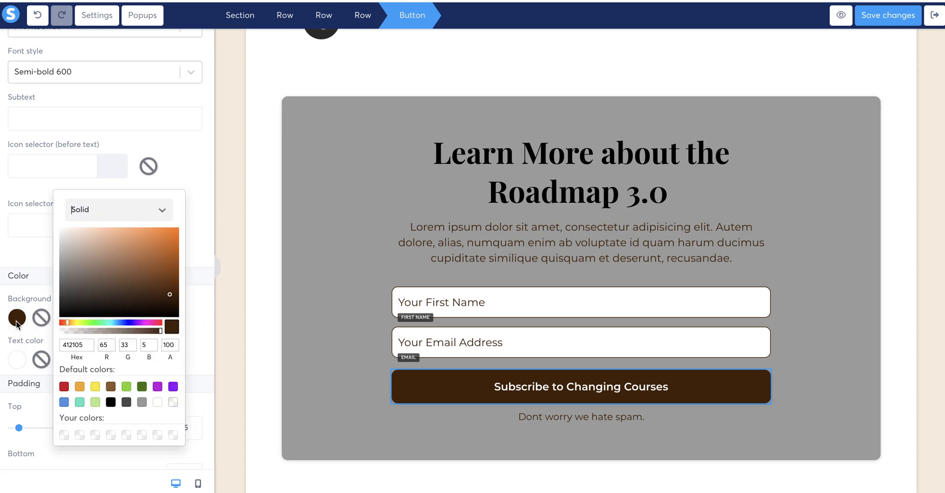
click(64, 386)
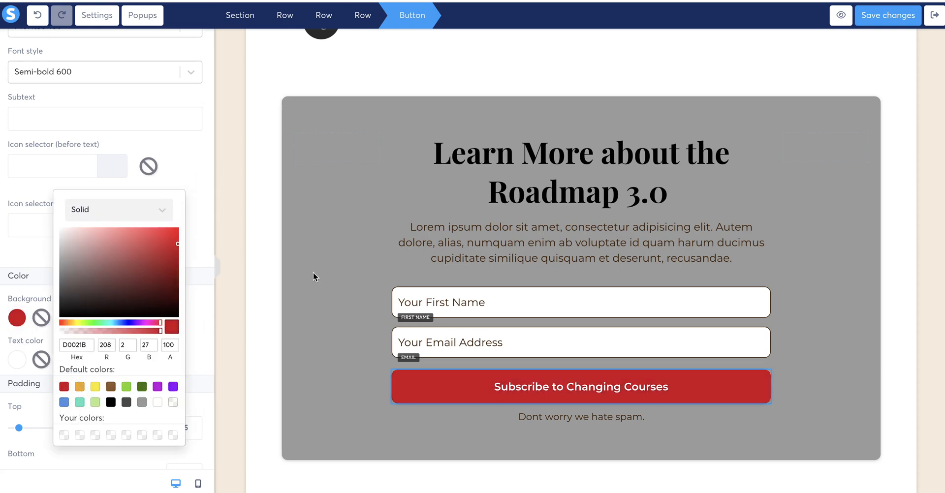
Recolor the placeholder paragraph below the headline to white FFFFFF
click(620, 232)
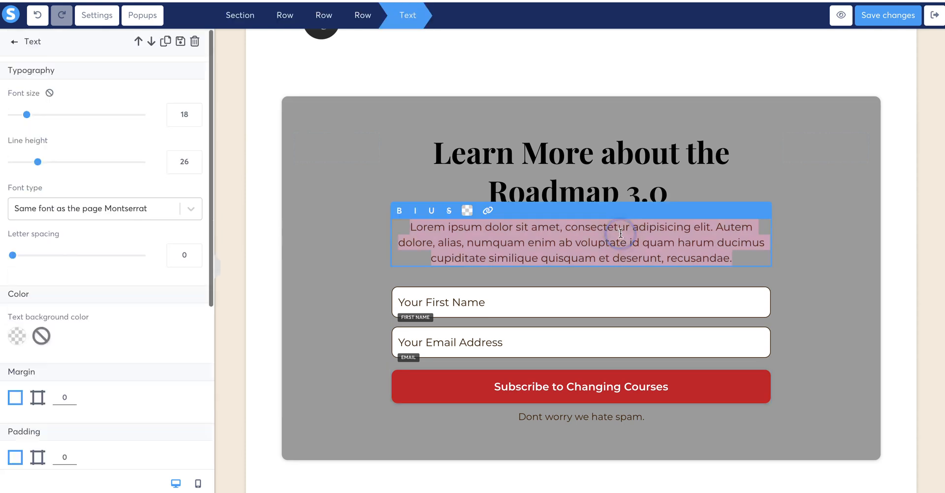
click(468, 212)
click(580, 280)
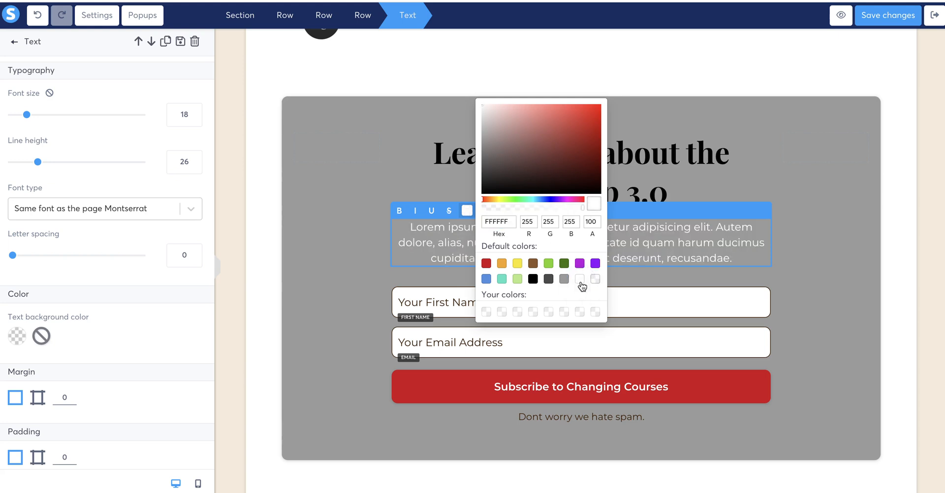
click(324, 185)
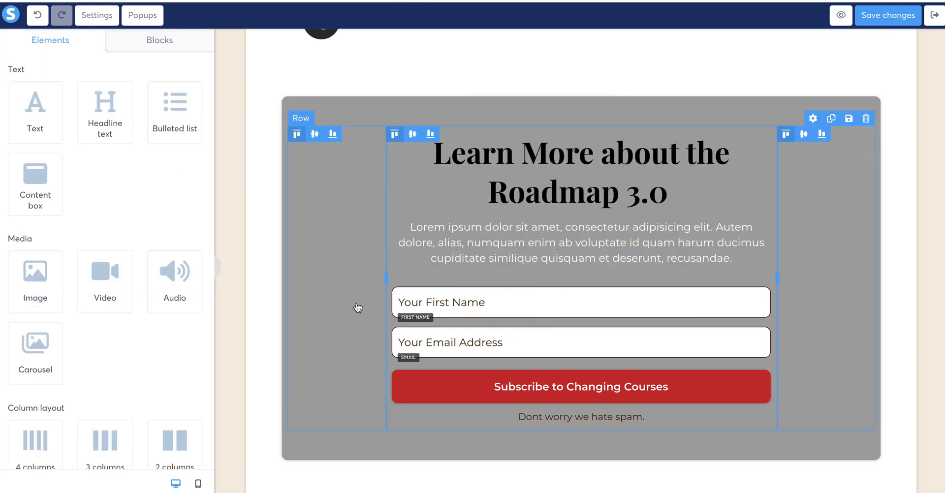
click(340, 333)
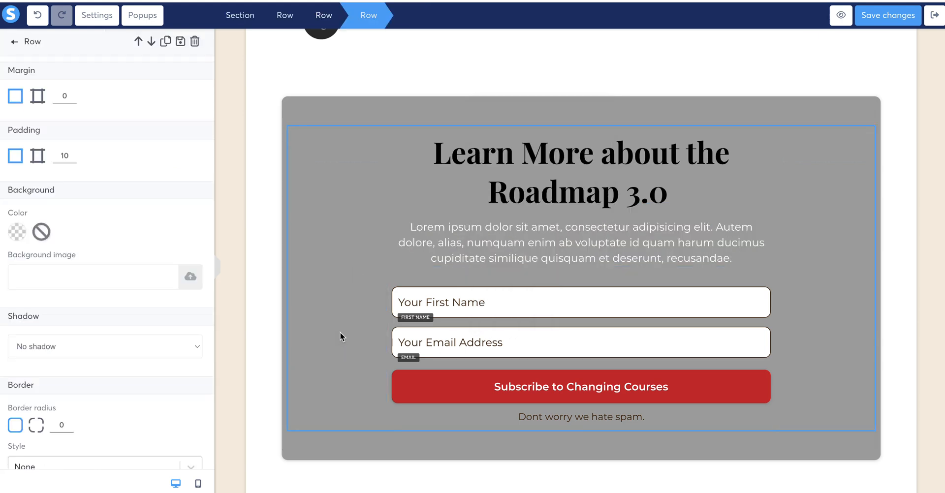